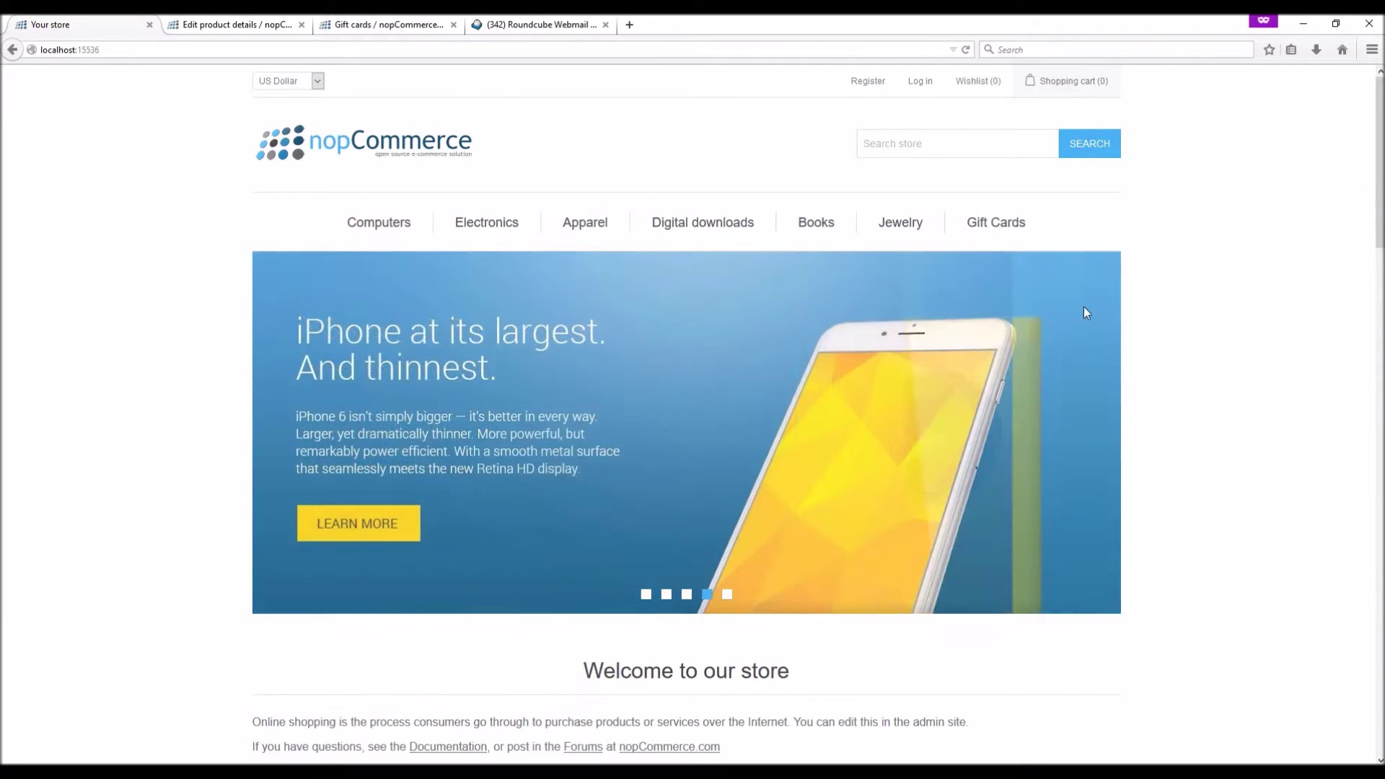
Sign in to the store with the administrator e-mail and password
left_click(918, 81)
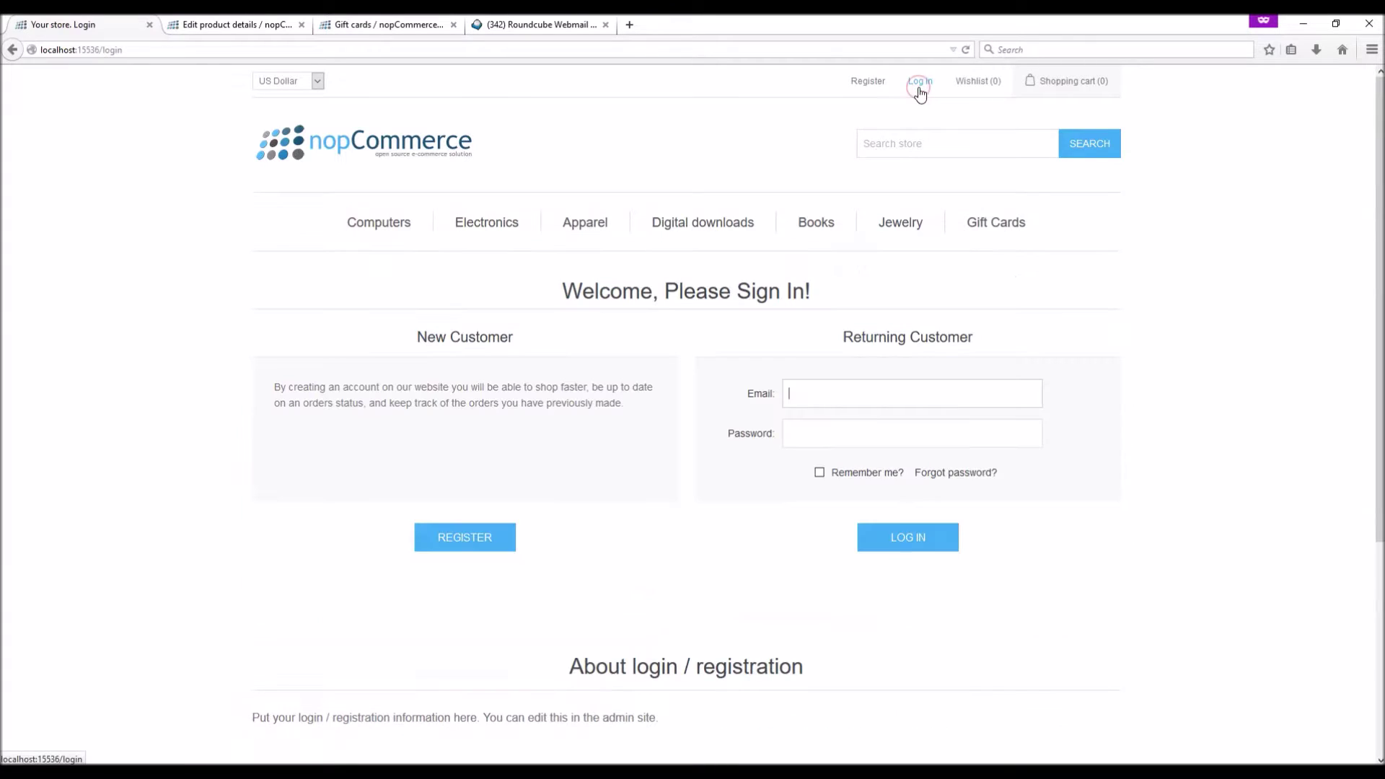
type("a")
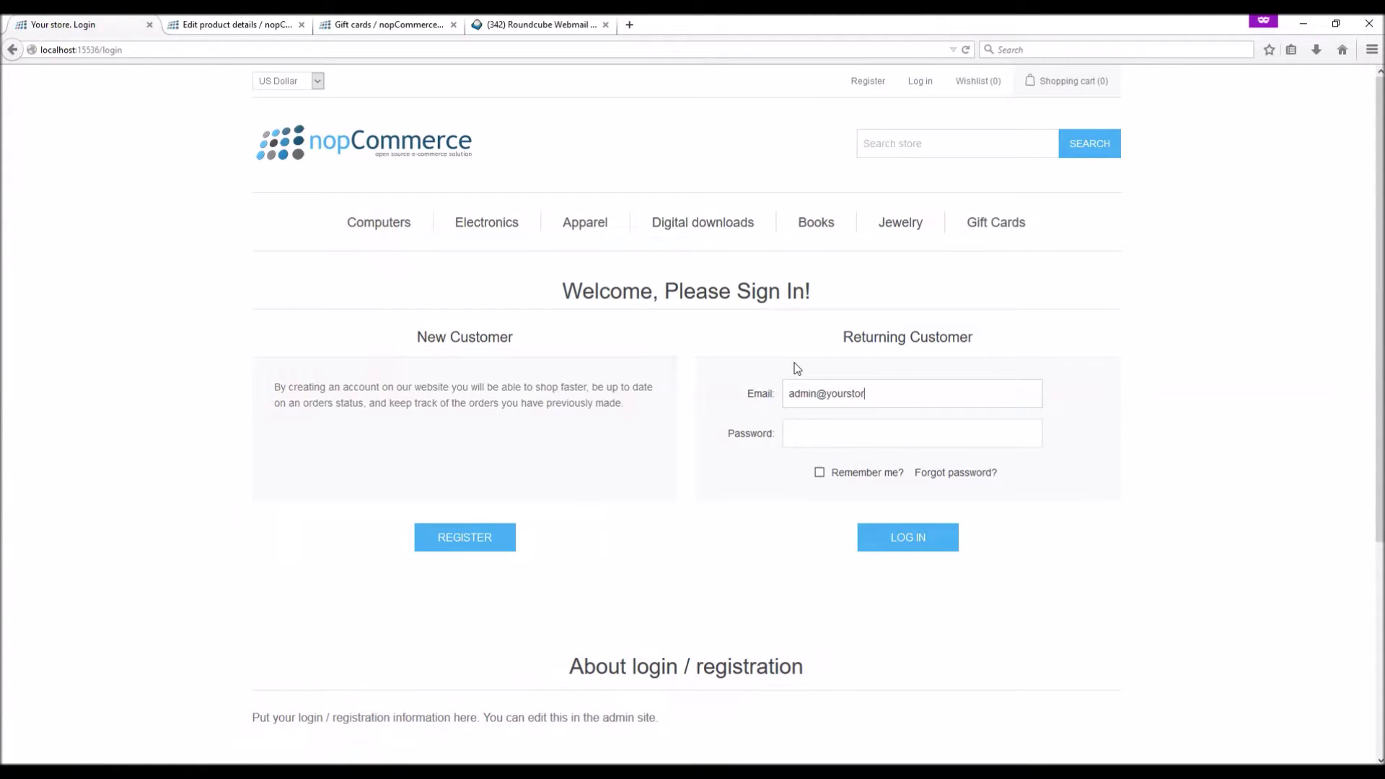
type("dmin@yourstore.com")
key("Tab")
type("admin")
key("Return")
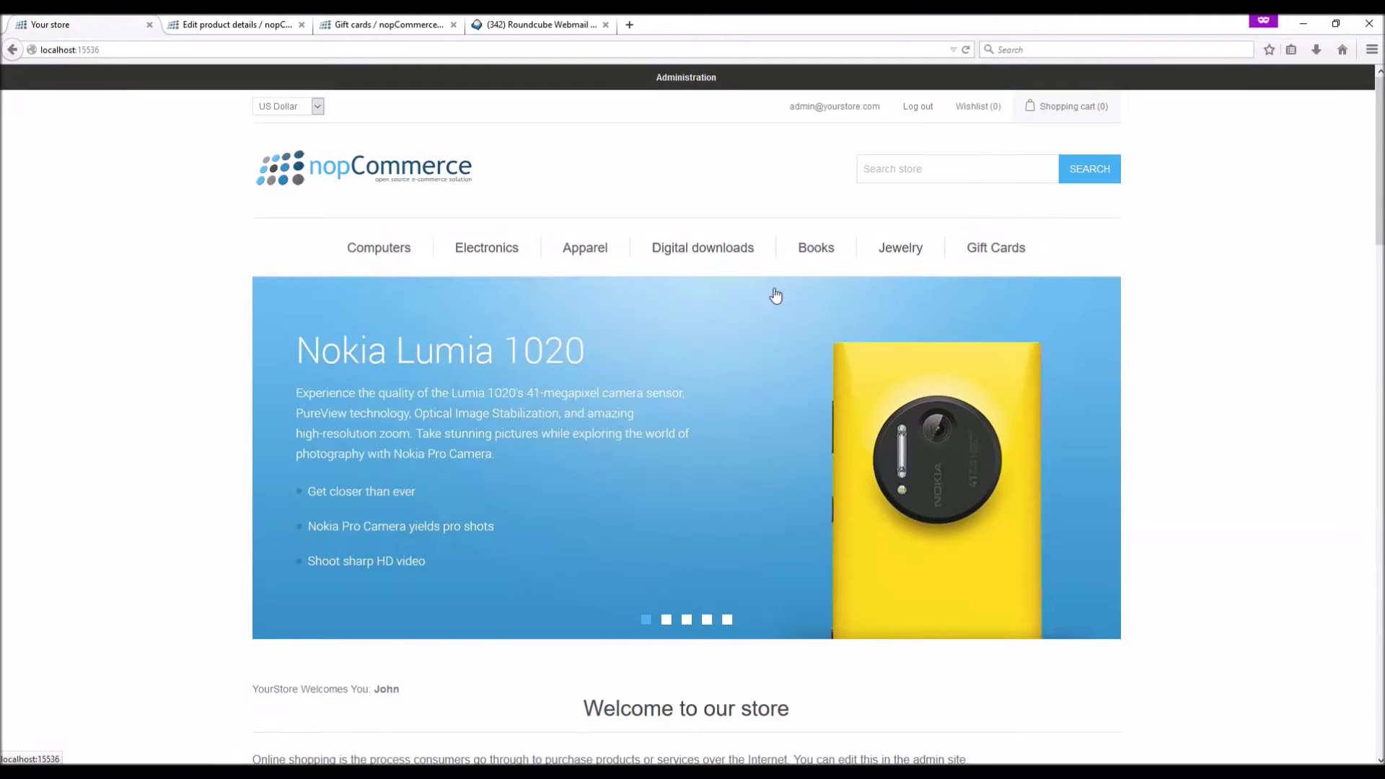
Go to the admin Catalog > Products list and start a new product
left_click(672, 78)
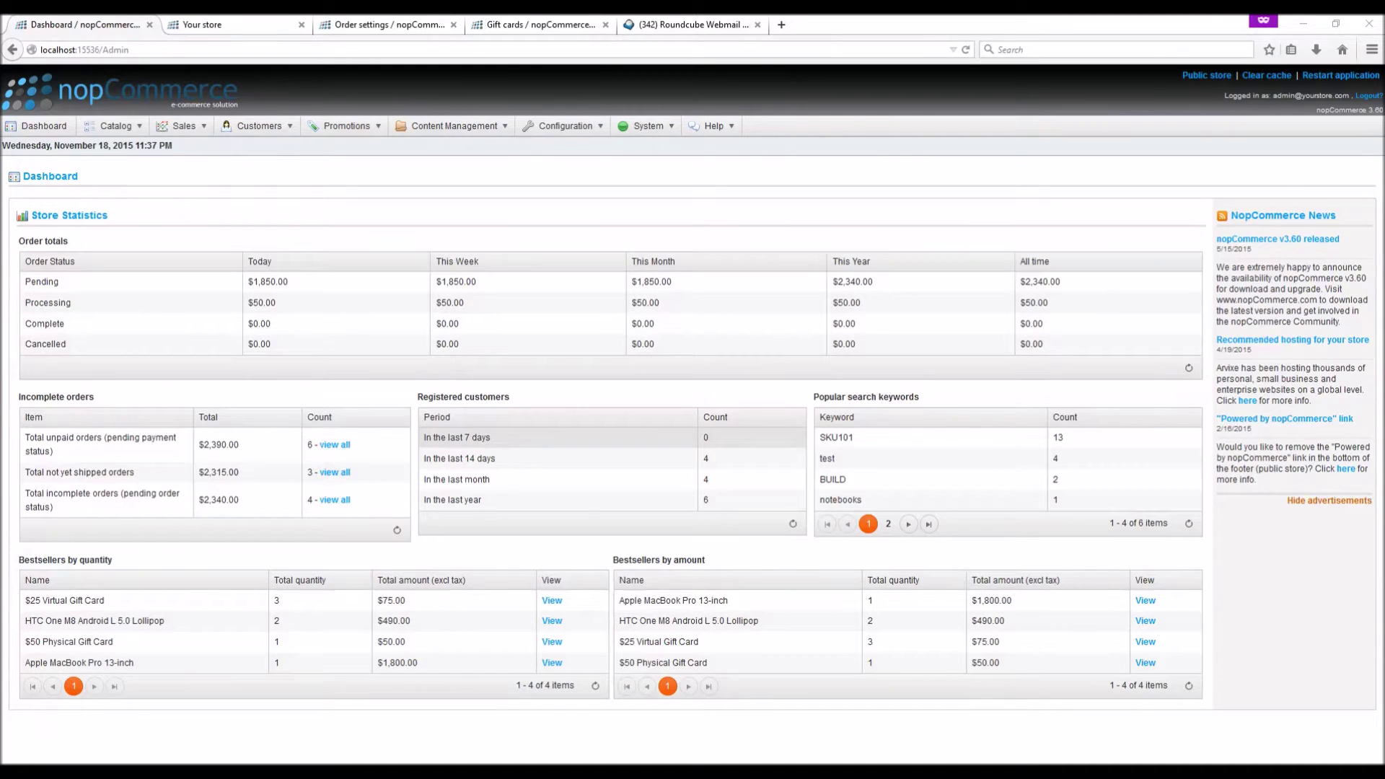
mouse_move(119, 128)
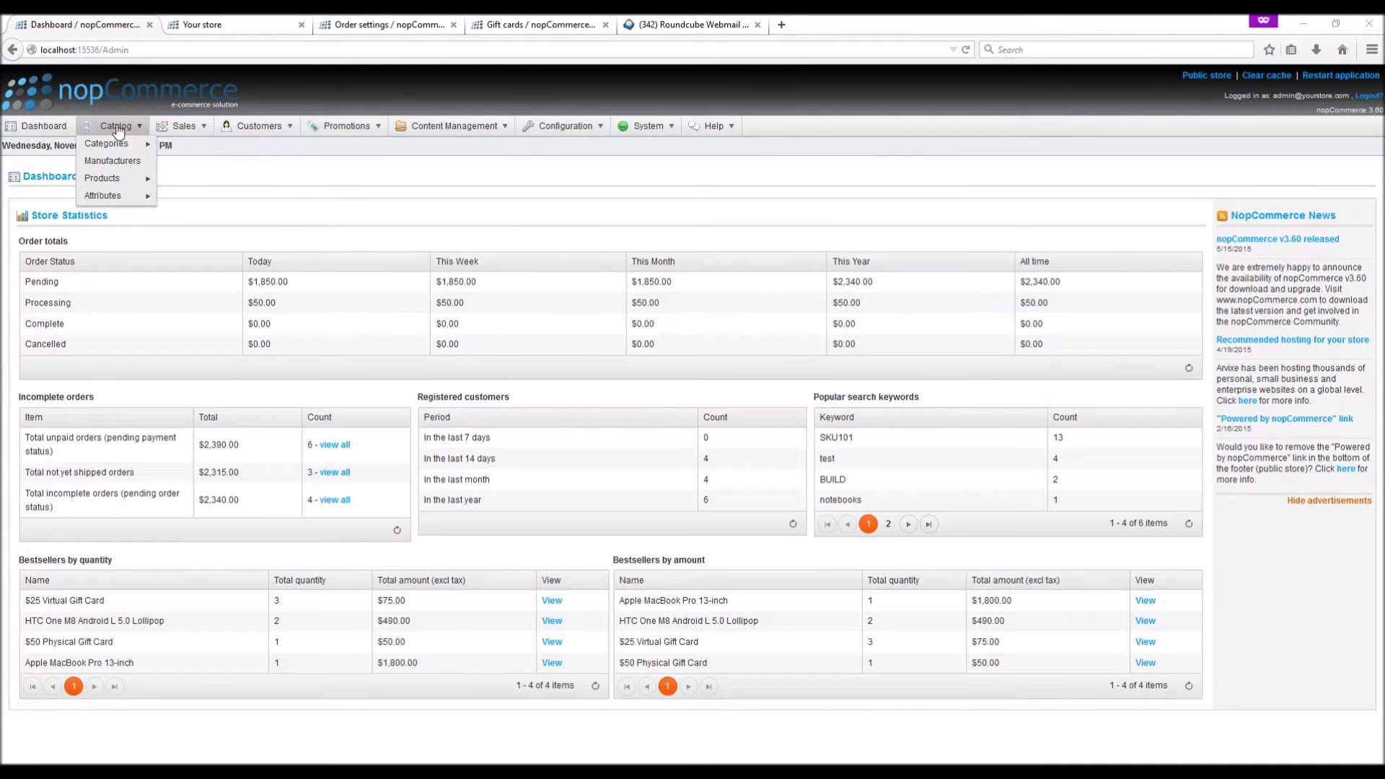
mouse_move(120, 186)
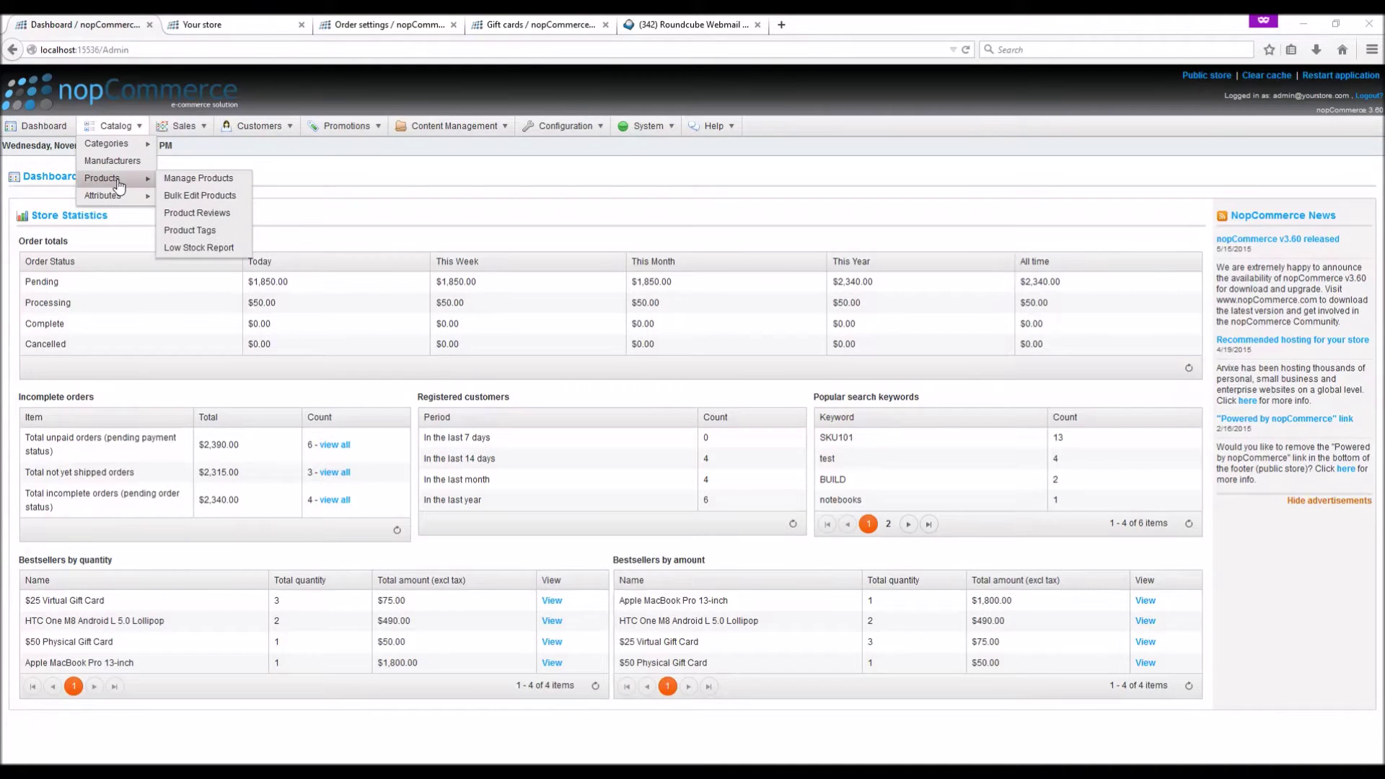
left_click(189, 180)
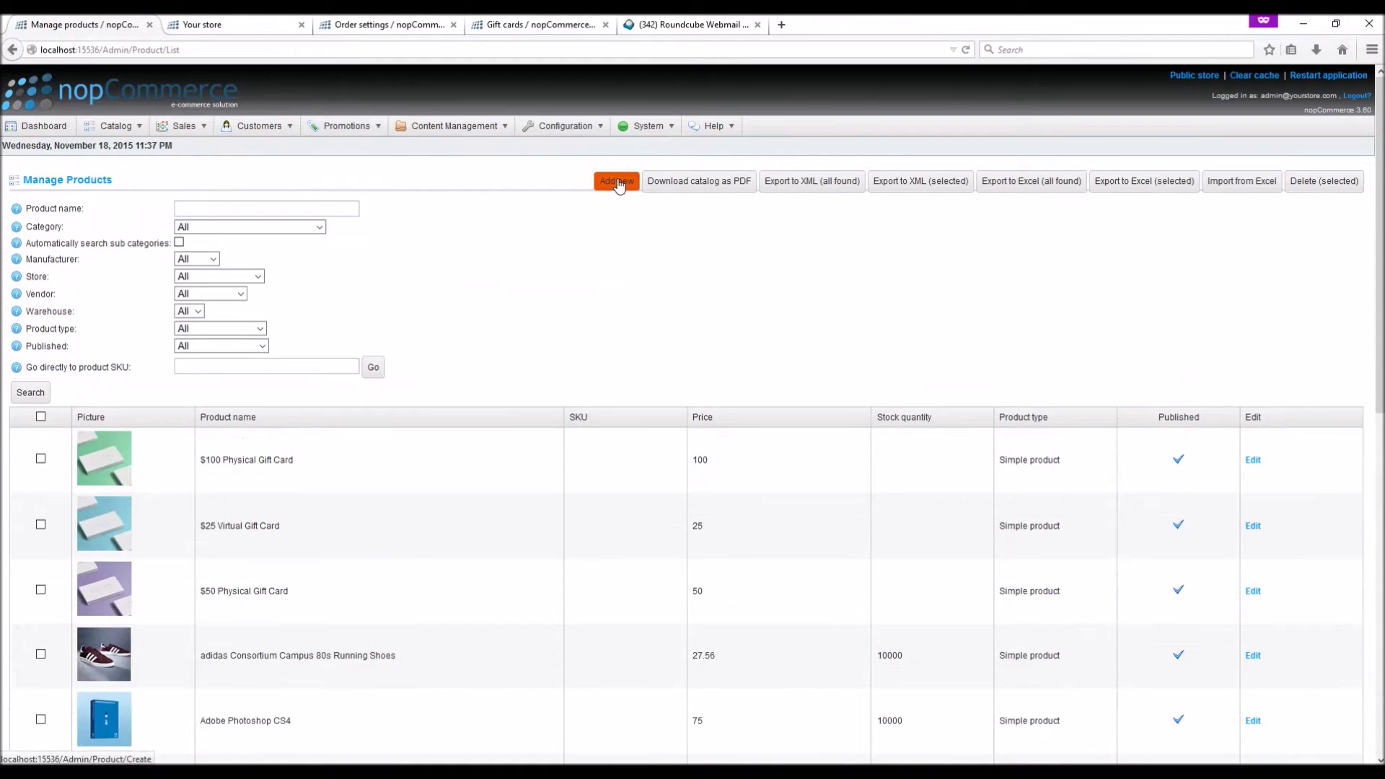
left_click(616, 181)
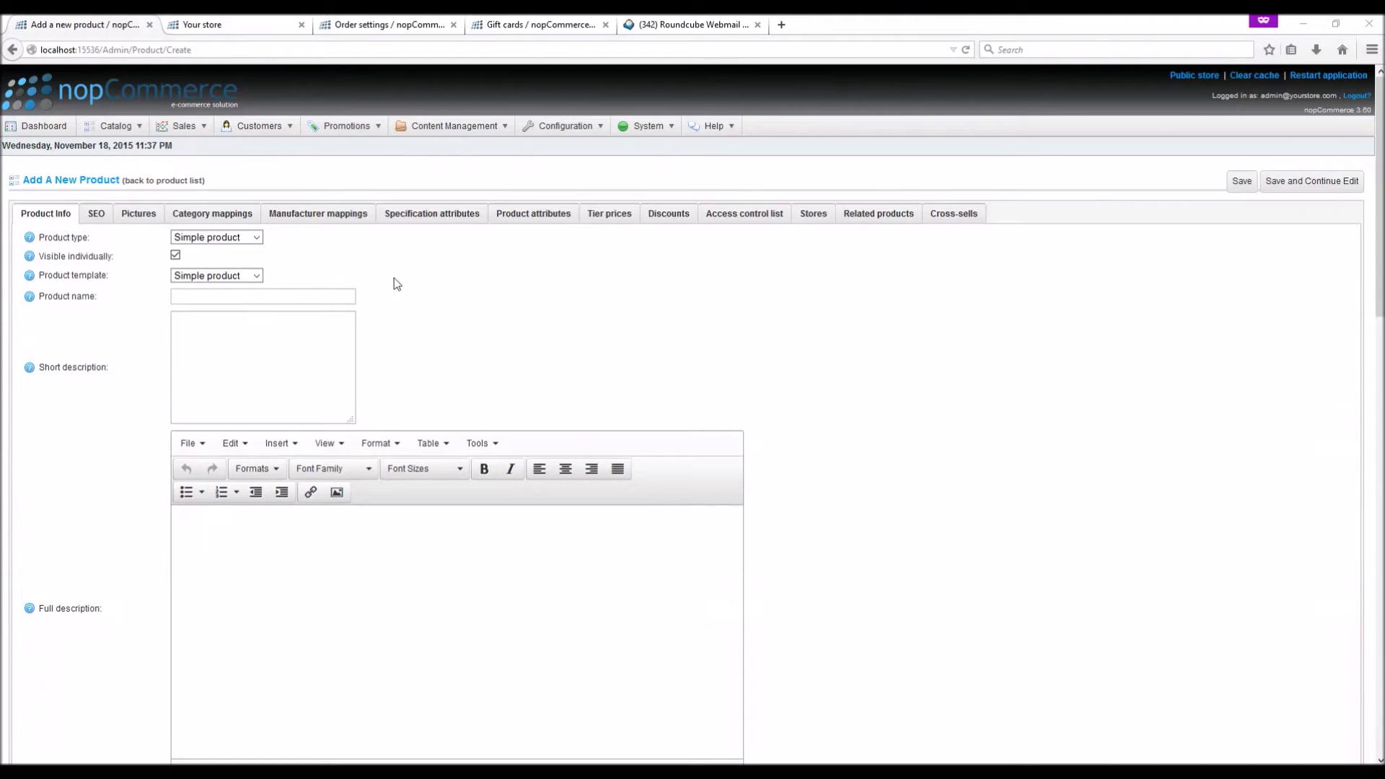
Enter the product name '$200 Virtual Gift Card' with its short and full descriptions
left_click(204, 296)
type("$200 Virtual Gift Card")
left_click(192, 358)
type("$200 Gift Card. Gift Cards must be redeemed through our site Web site toward the purchase of eligible products.")
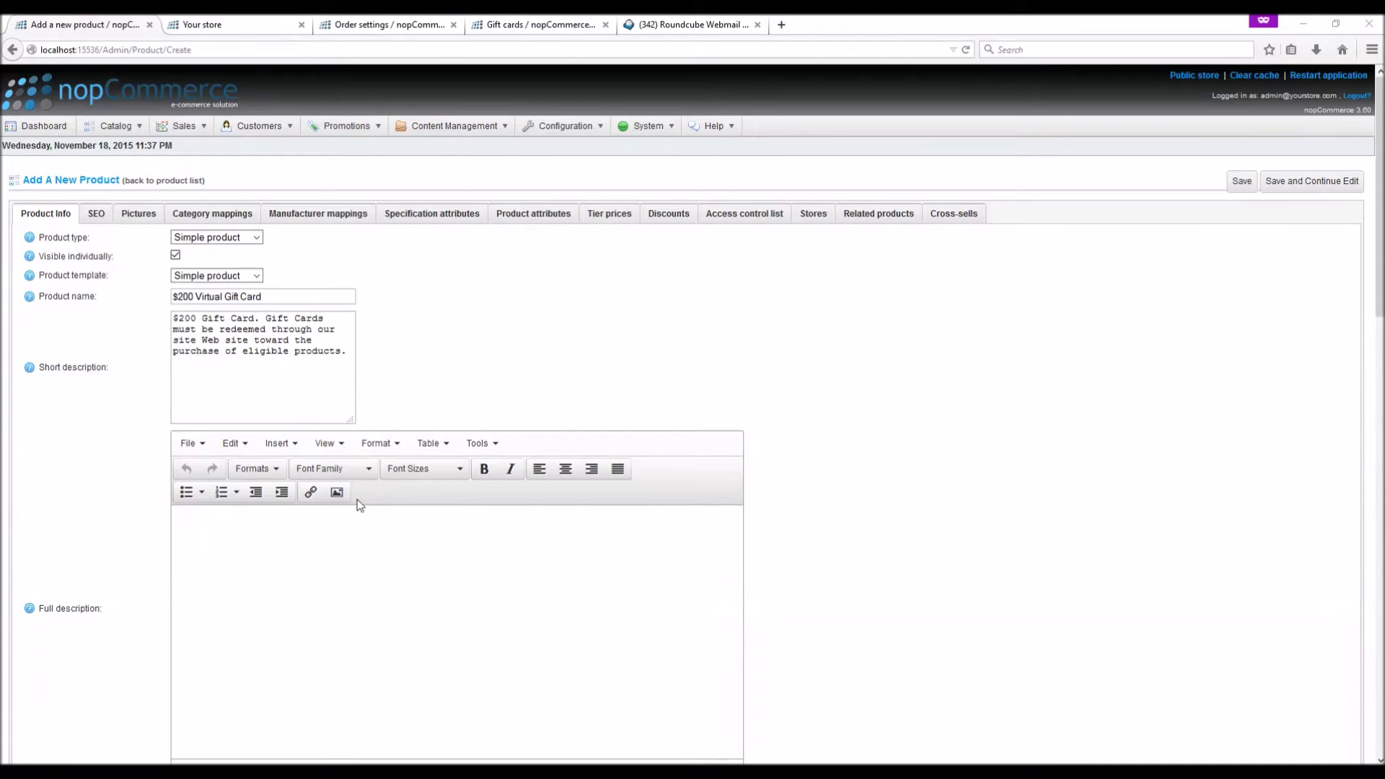
left_click(288, 549)
type("Gift Cards must be redeemed through our site Web site toward the purchase of eligible products. Purchases are deducted from the GiftCard balance. Any unused balance will be placed in the recipient's GiftCard account when redeemed. If an order exceeds the amount of the GiftCard, the balance must be paid with a credit card or other available payment method.")
Set the price to 200, make it a Virtual gift card, publish it, and save
scroll(891, 441, "down", 1)
scroll(889, 435, "down", 10)
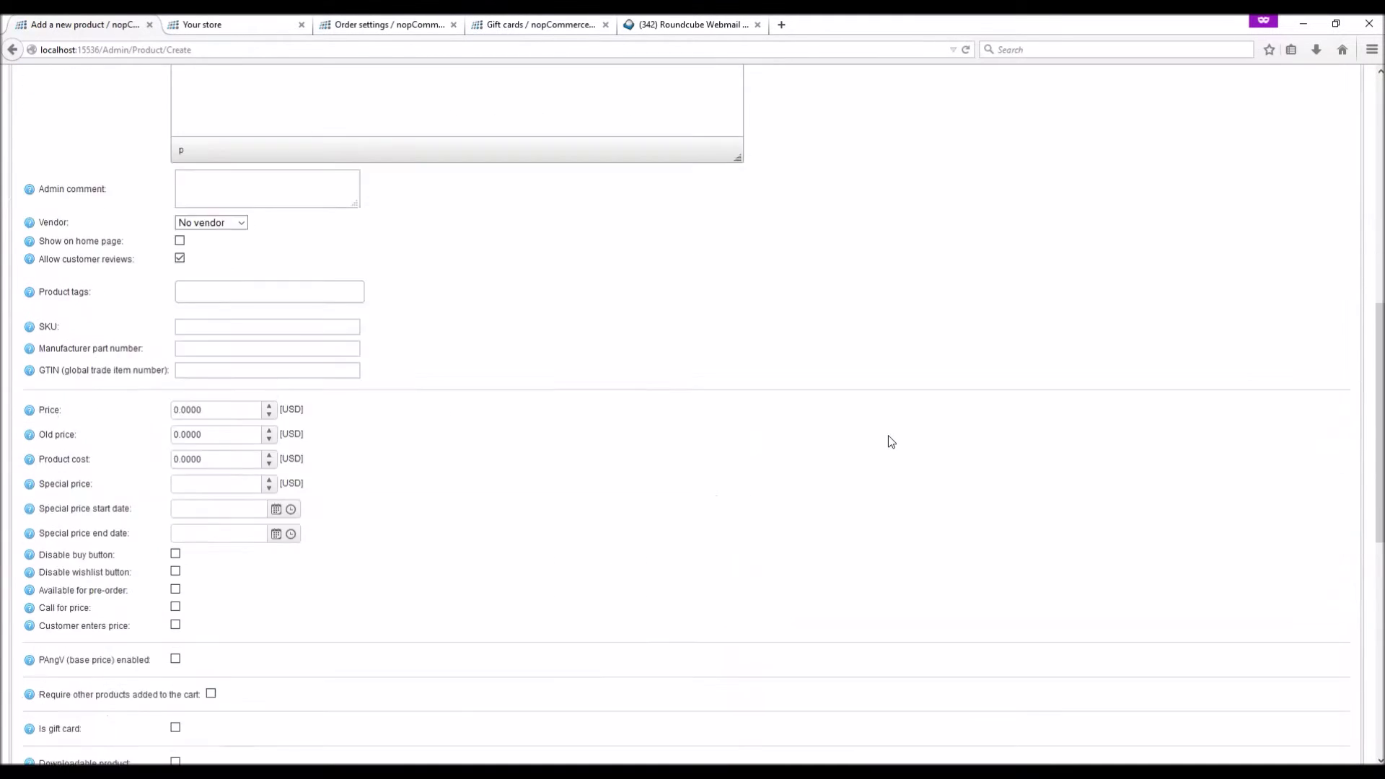
left_click(208, 207)
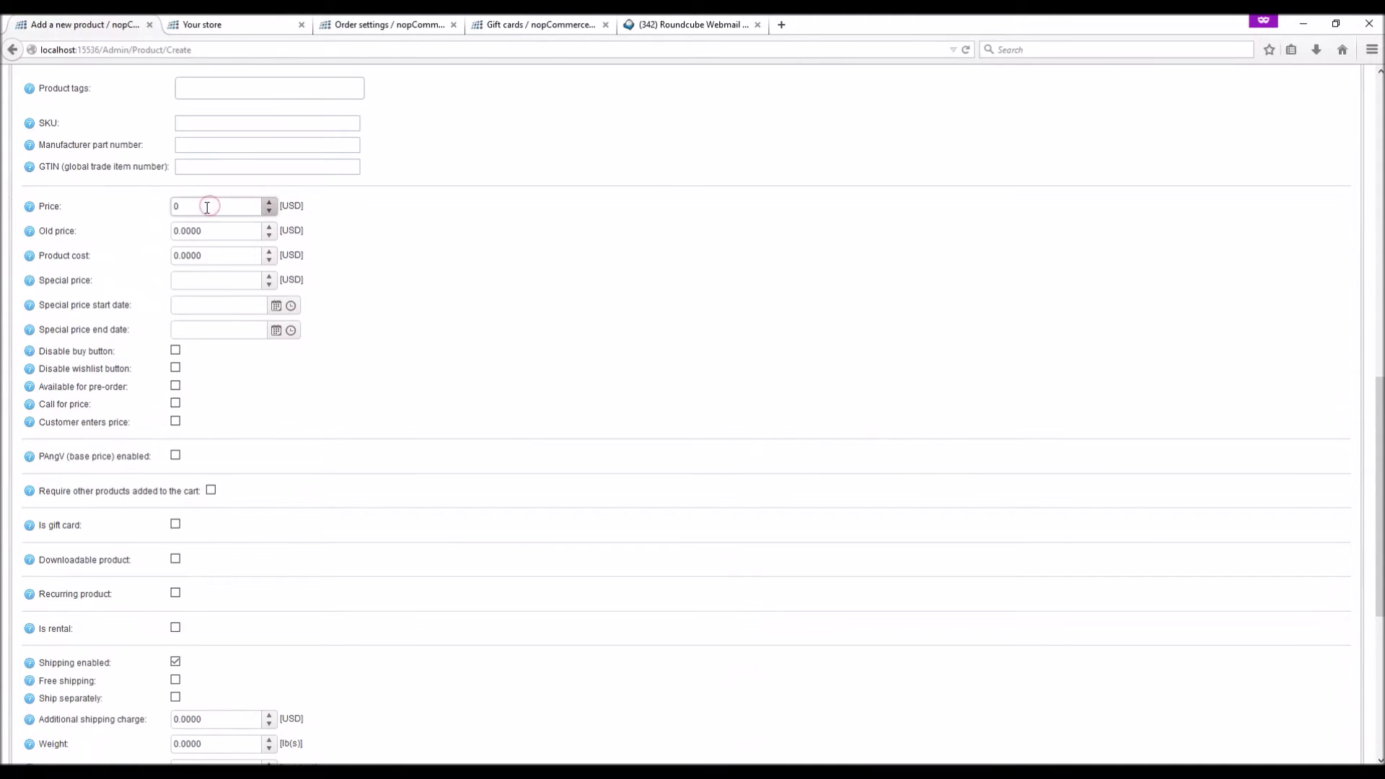
key("BackSpace")
left_click(422, 300)
scroll(422, 300, "down", 3)
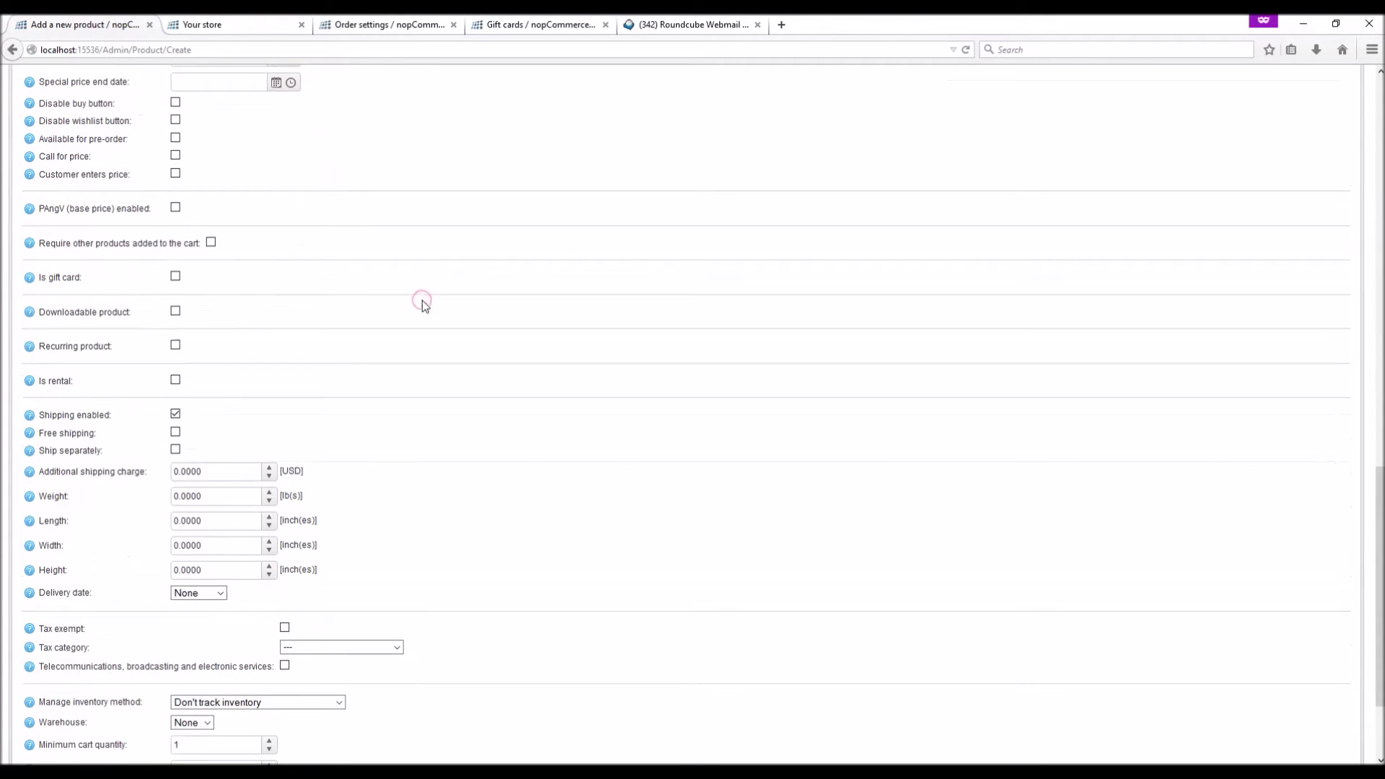
left_click(176, 279)
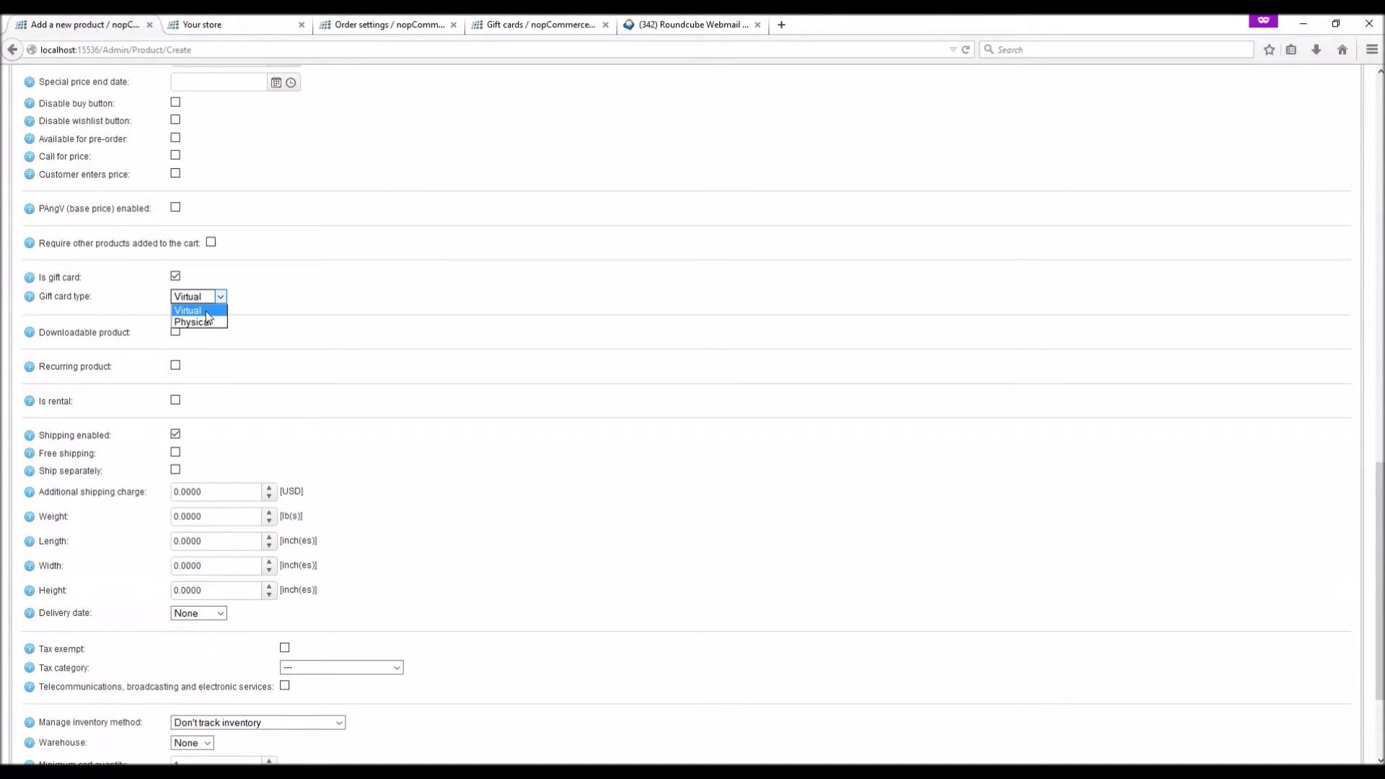
left_click(206, 310)
scroll(318, 315, "down", 3)
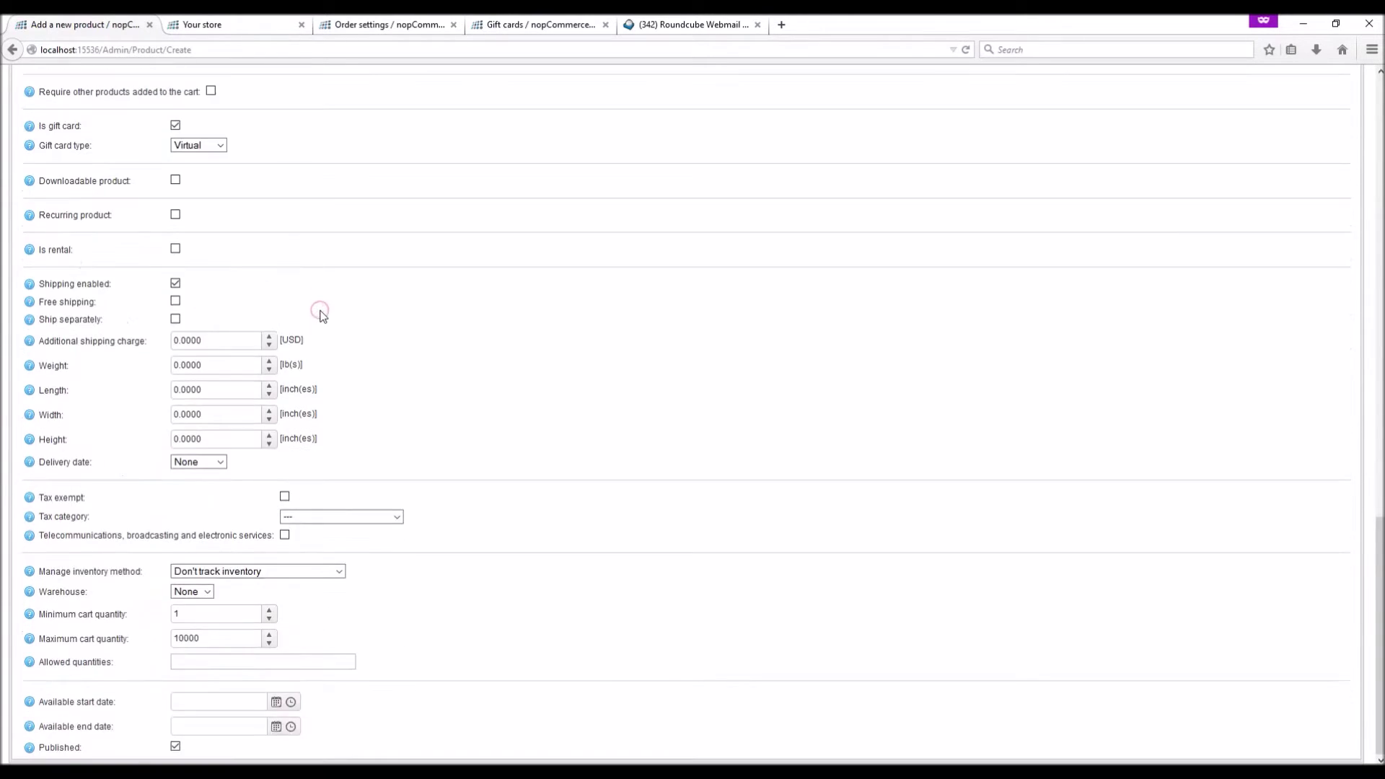
left_click(175, 747)
key("Home")
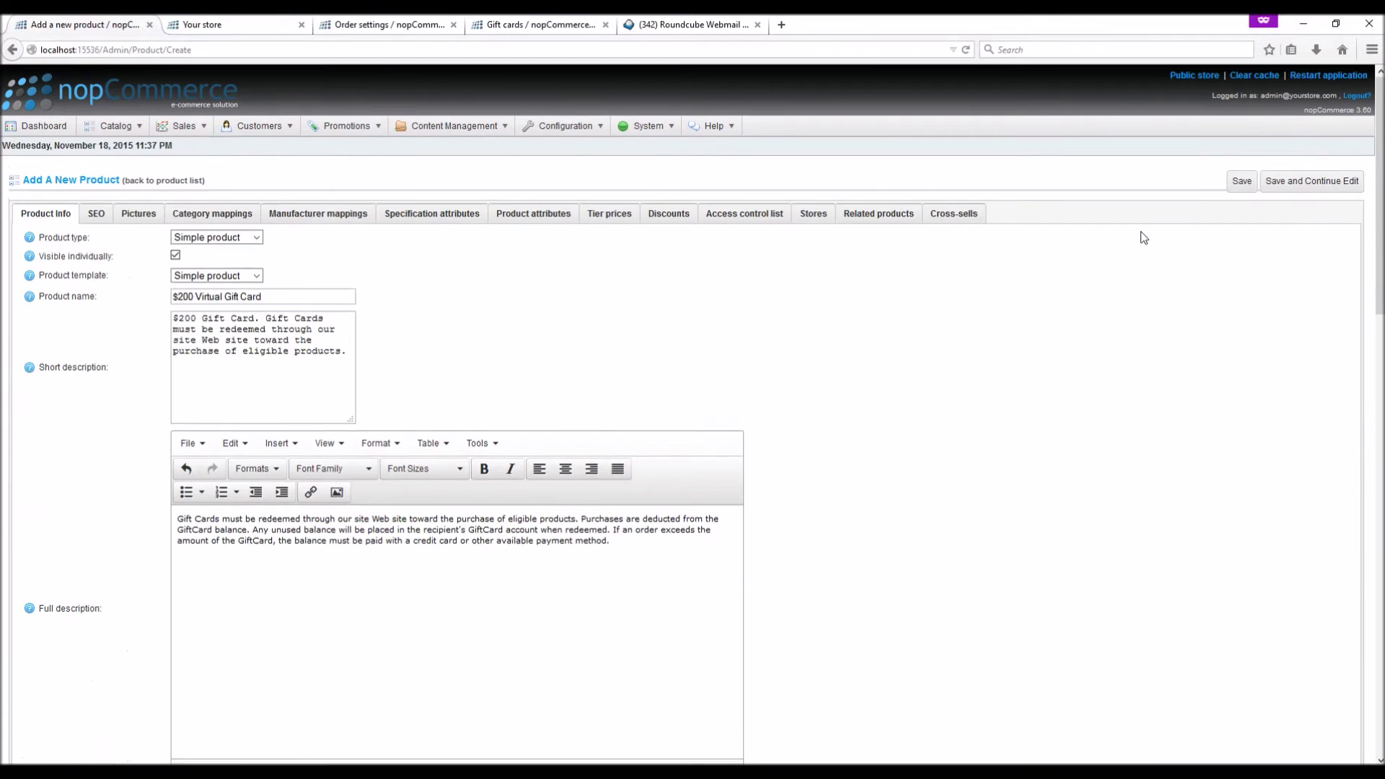
left_click(1287, 187)
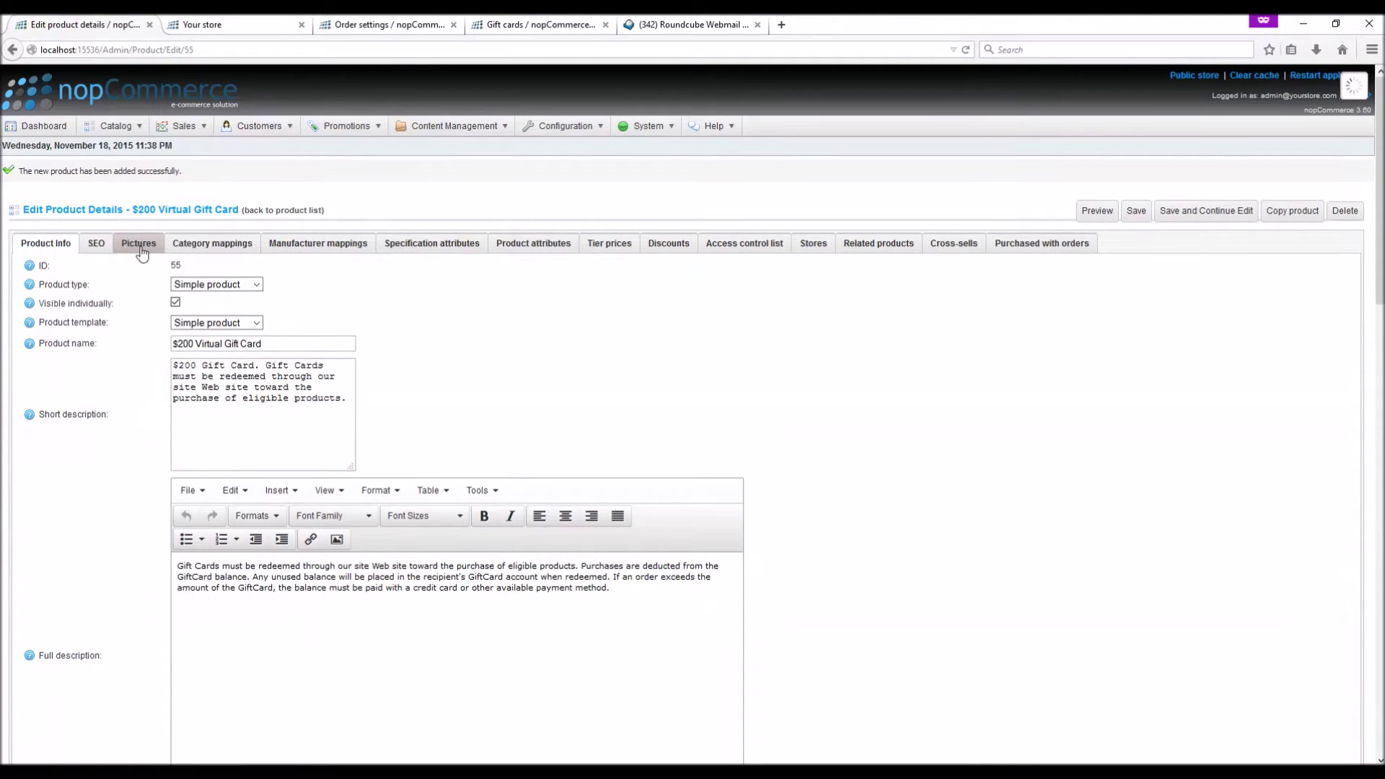
Upload the gift-card image as the product picture with display order 1 and save
left_click(140, 245)
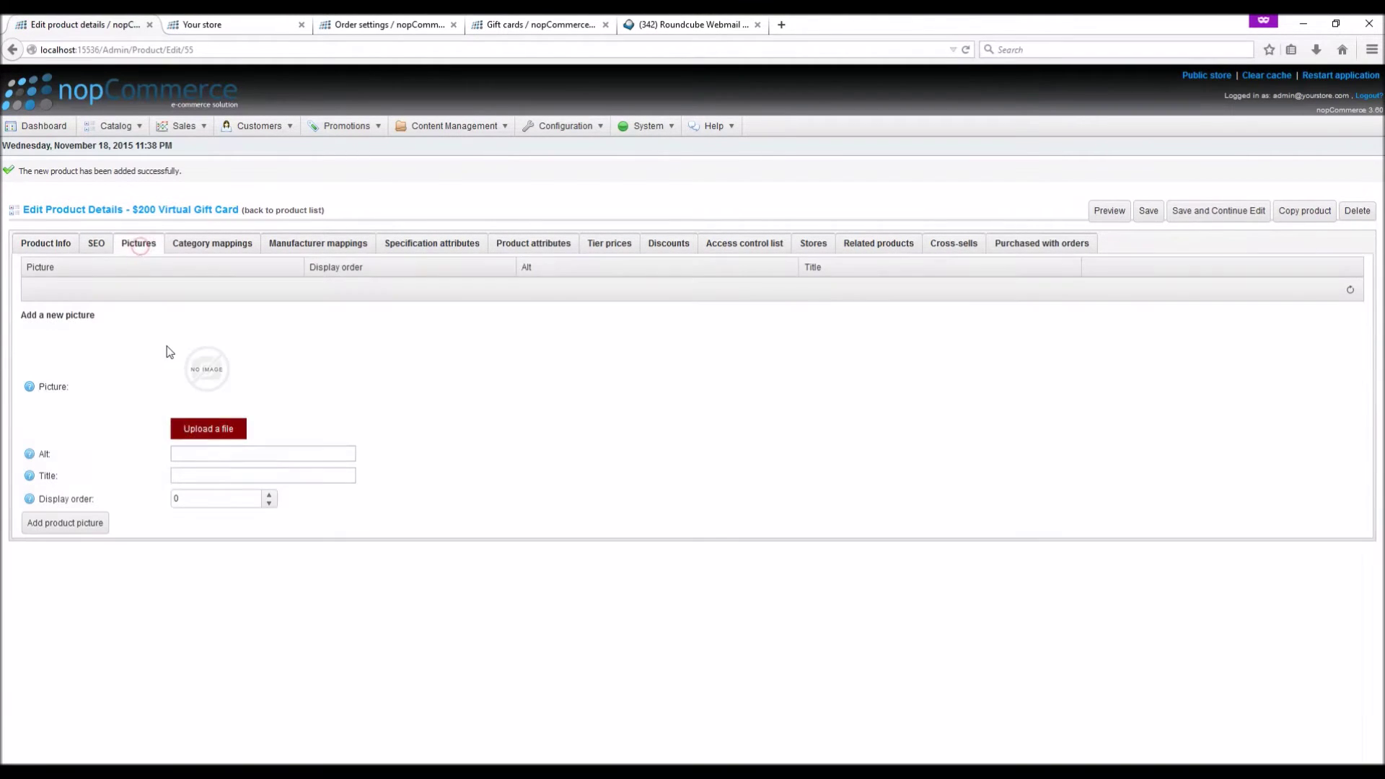
left_click(208, 427)
double_click(172, 105)
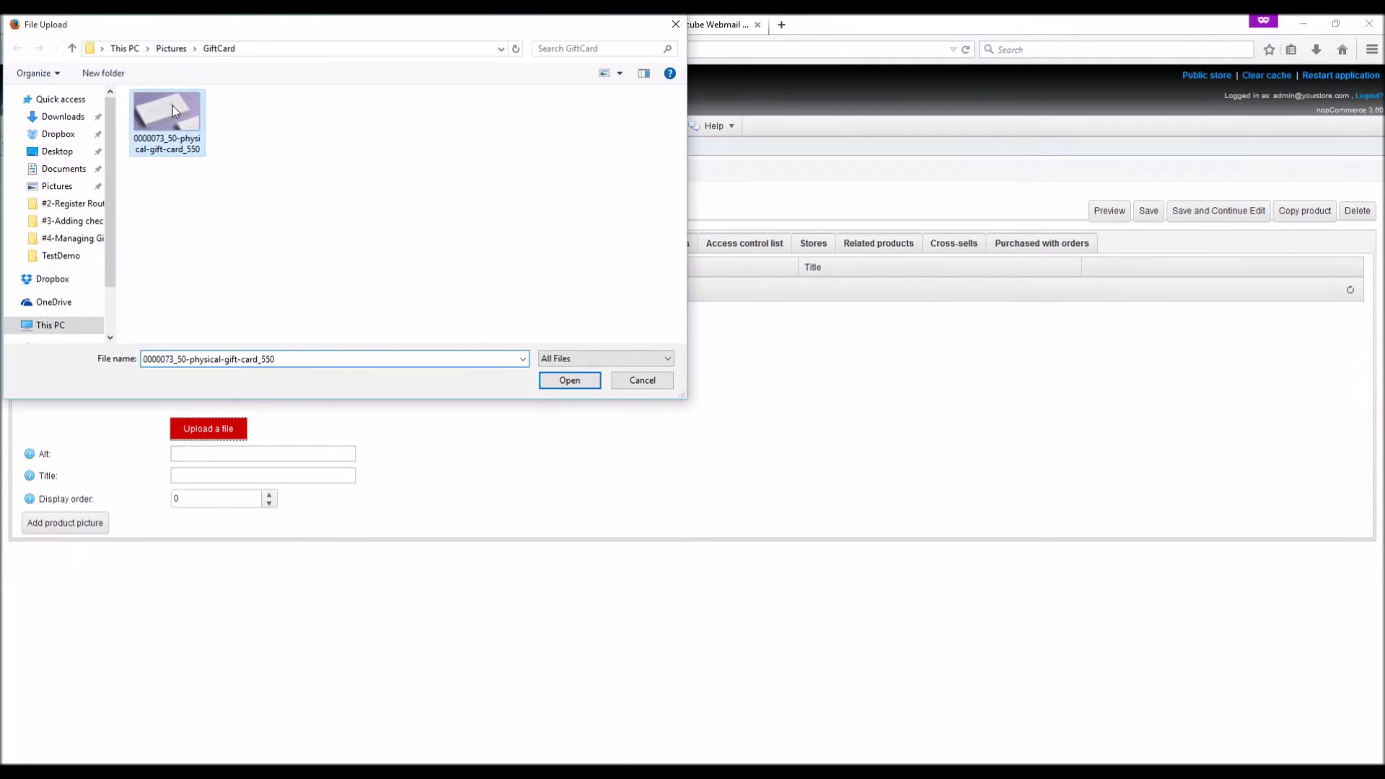
left_click(271, 498)
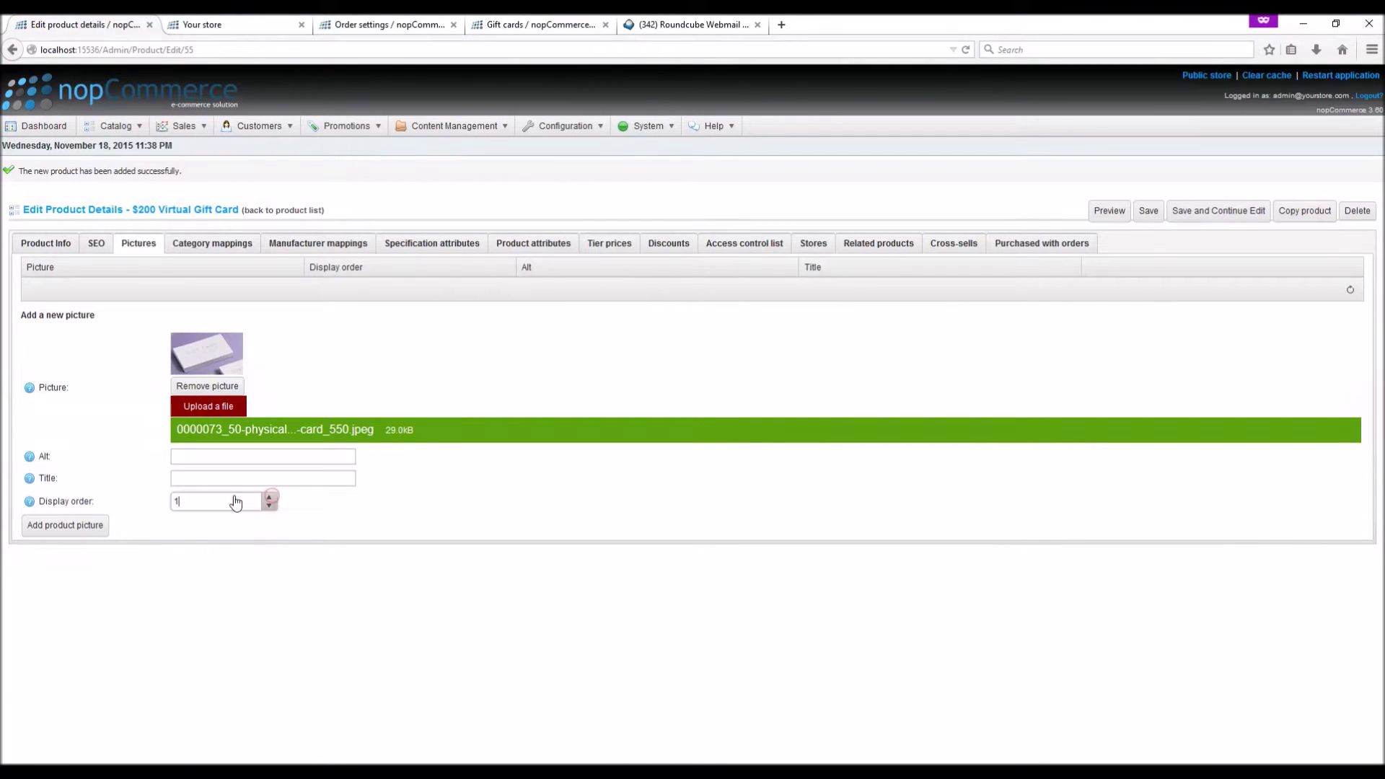
left_click(76, 526)
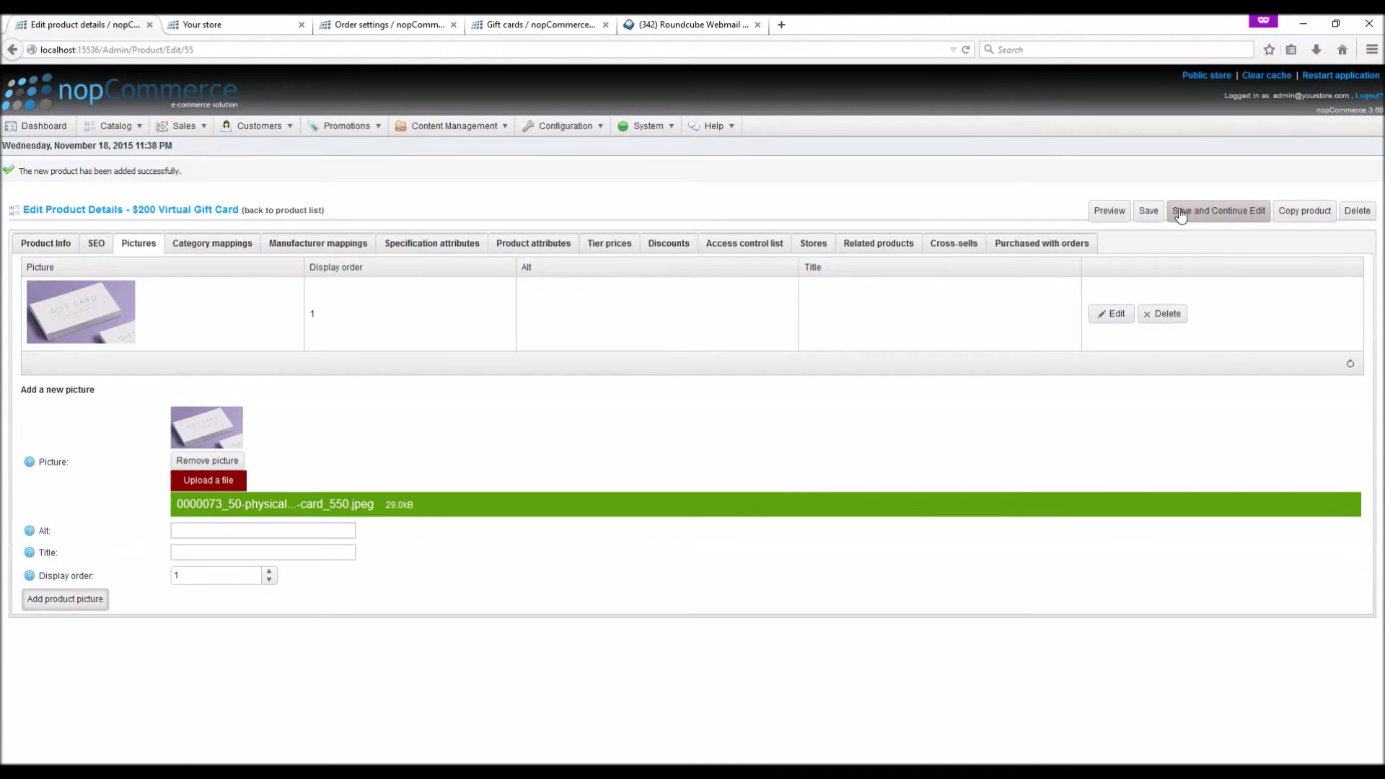
left_click(1180, 210)
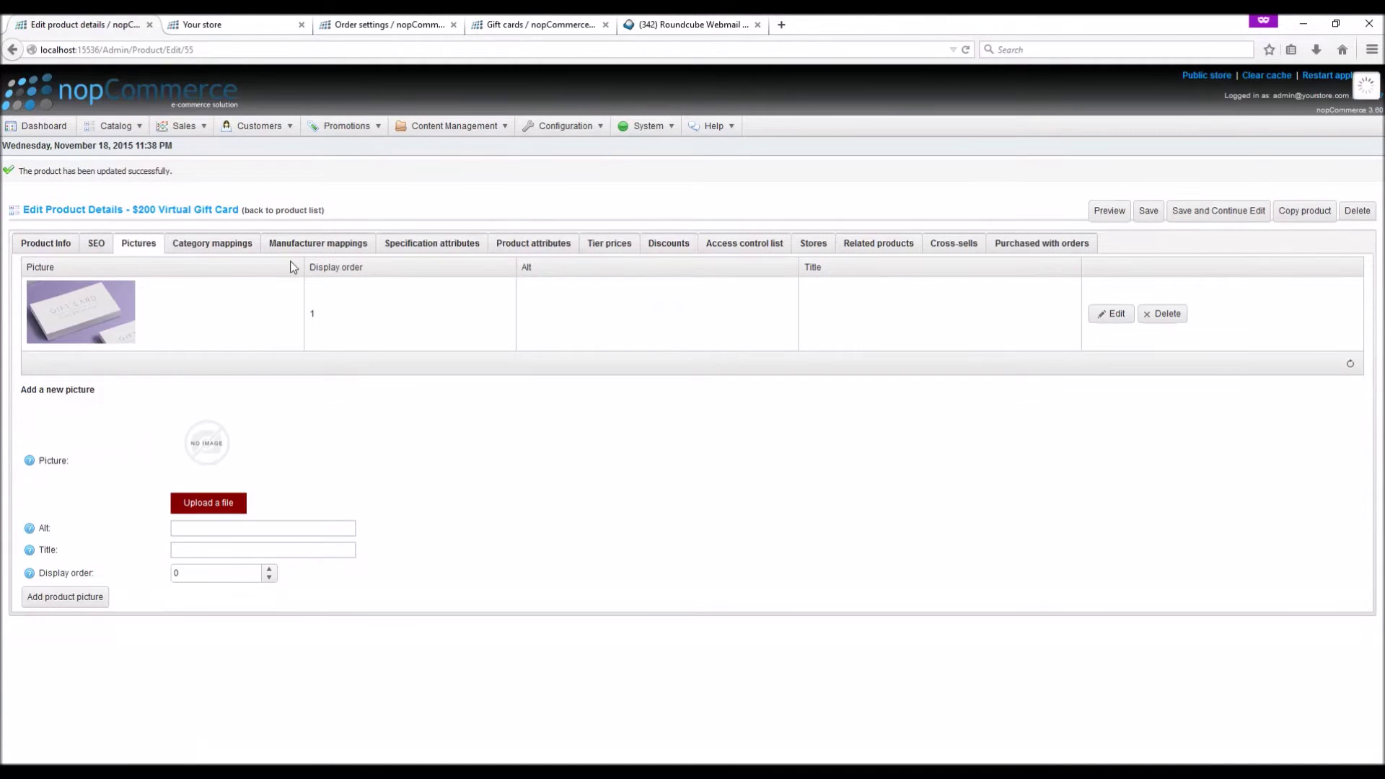
Map the product to the Gift-Cards category with display order 1 and save
left_click(189, 247)
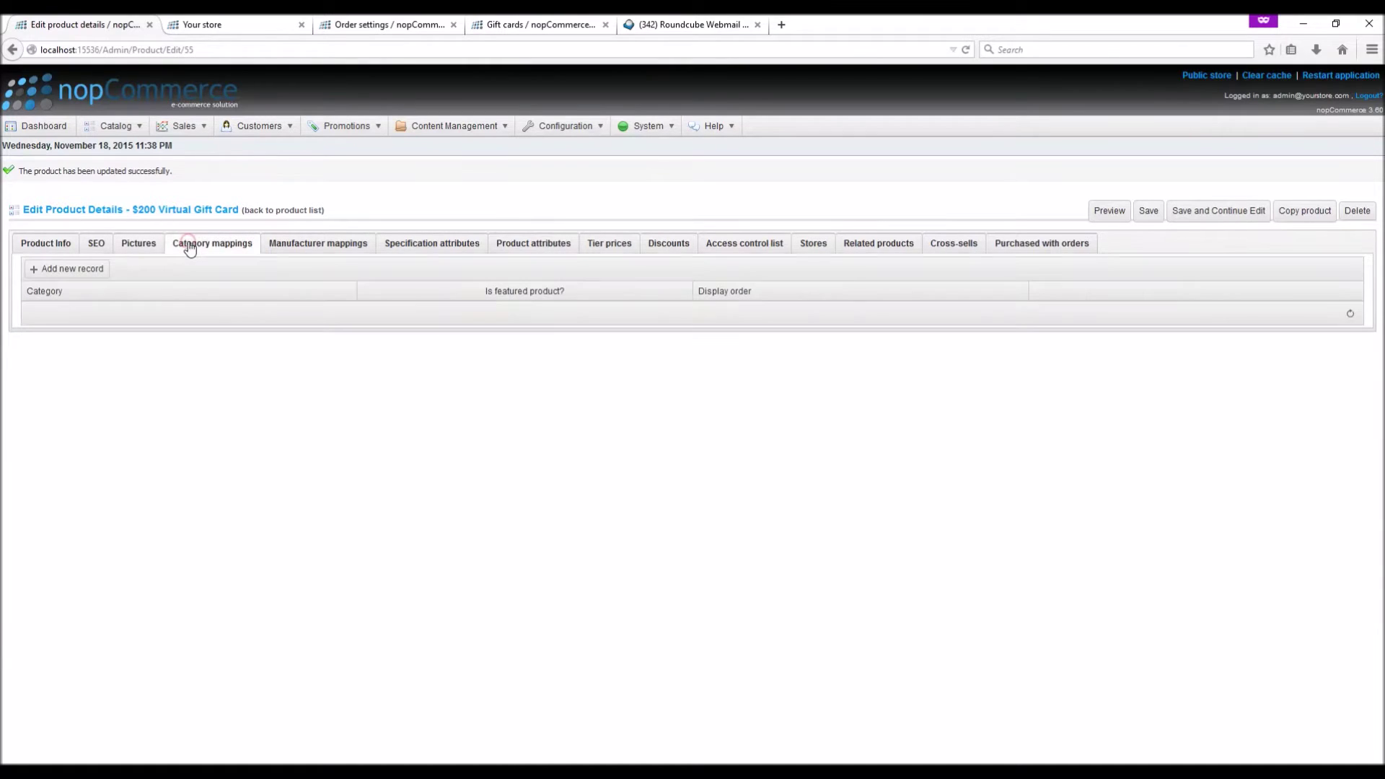
left_click(70, 277)
left_click(109, 316)
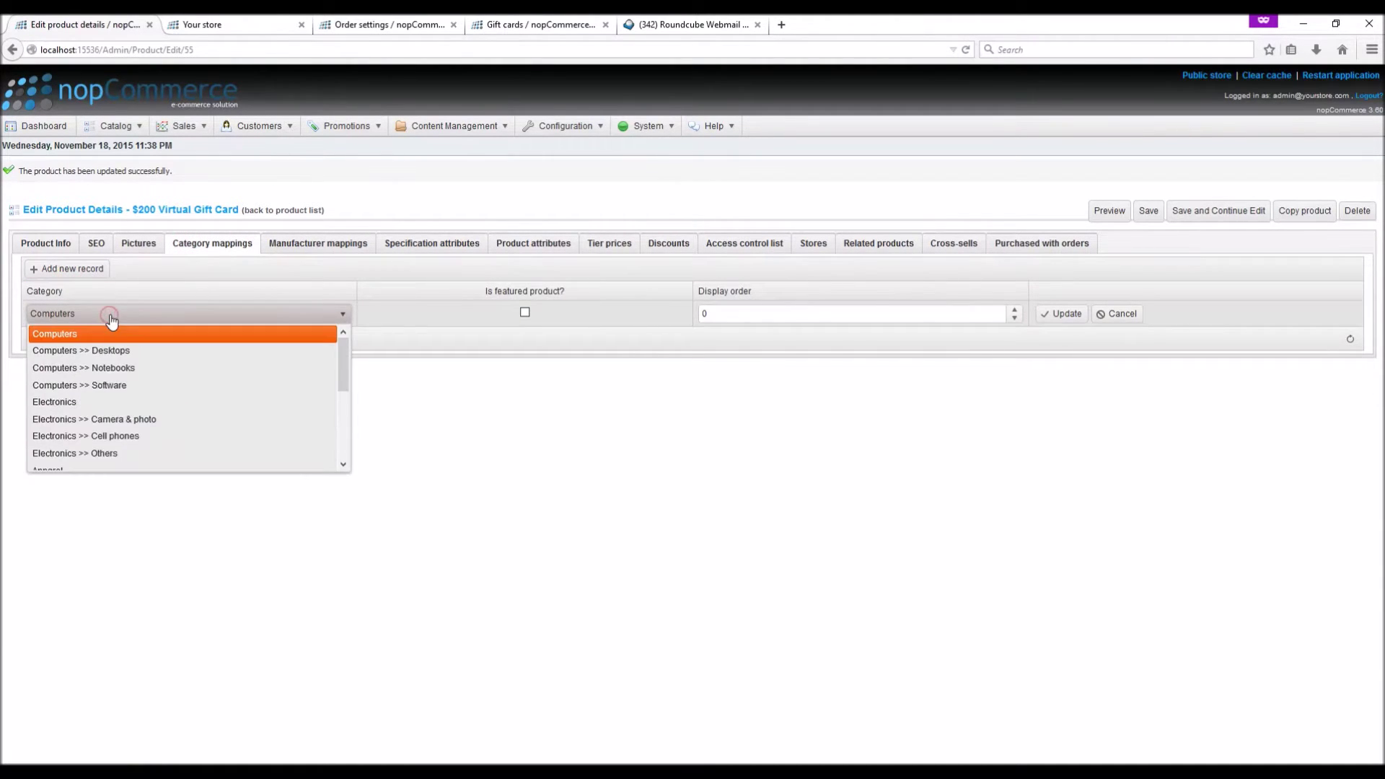
scroll(126, 433, "down", 3)
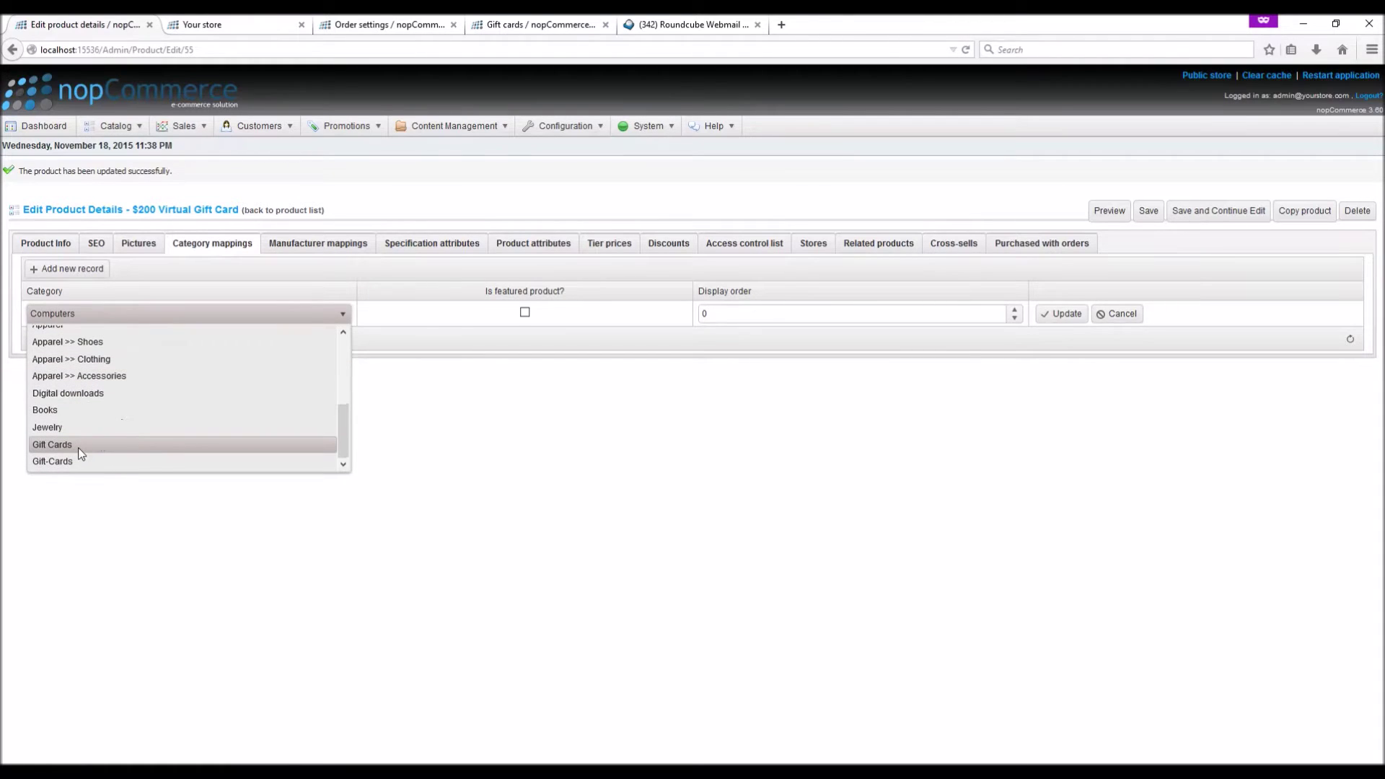
left_click(61, 463)
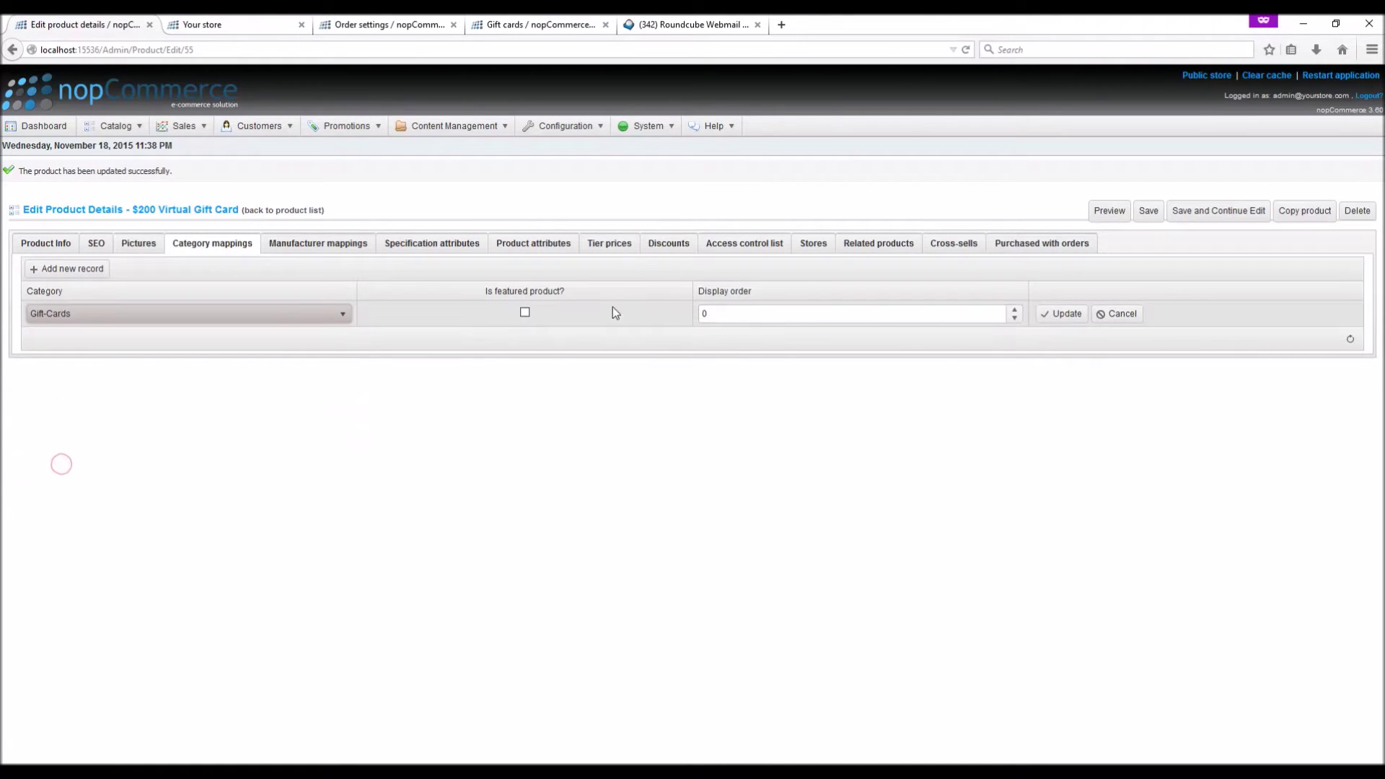
left_click(1014, 309)
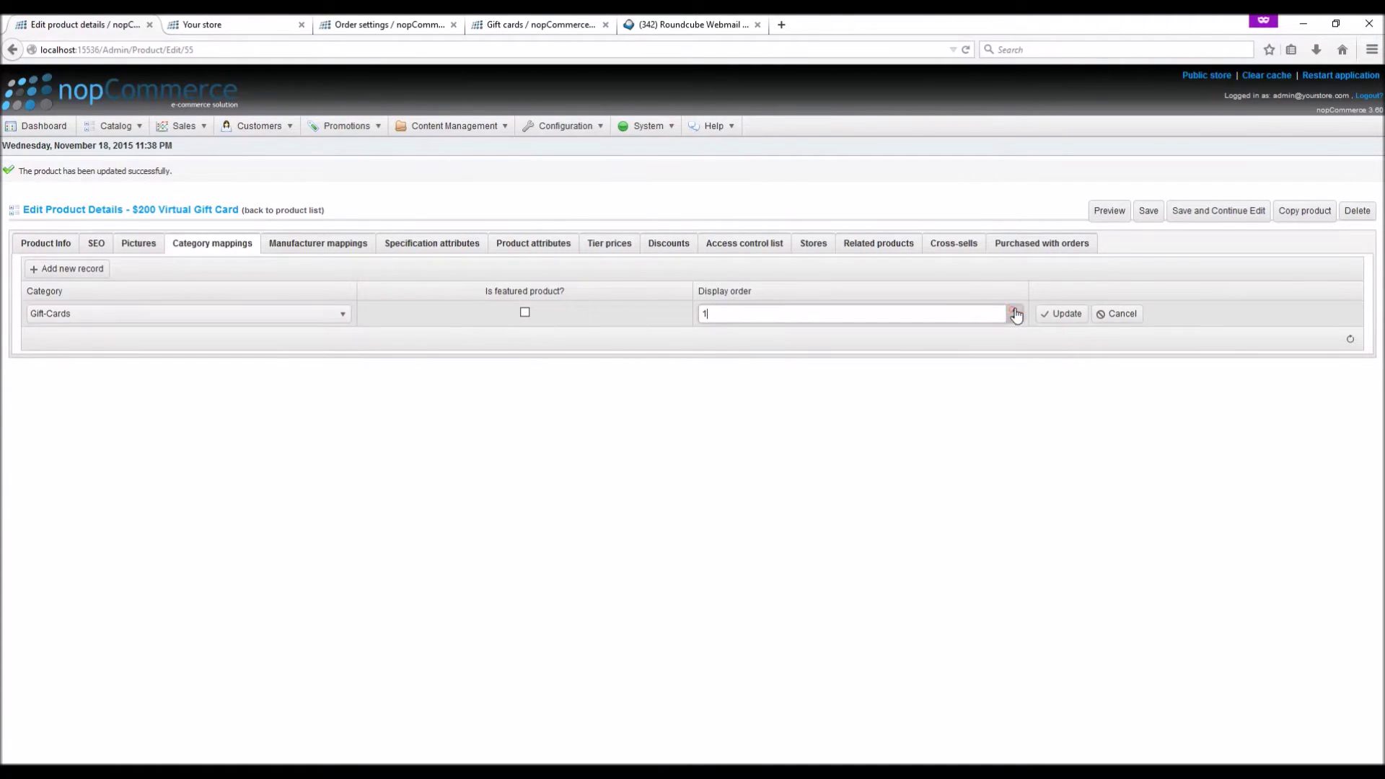
left_click(1055, 318)
left_click(1205, 214)
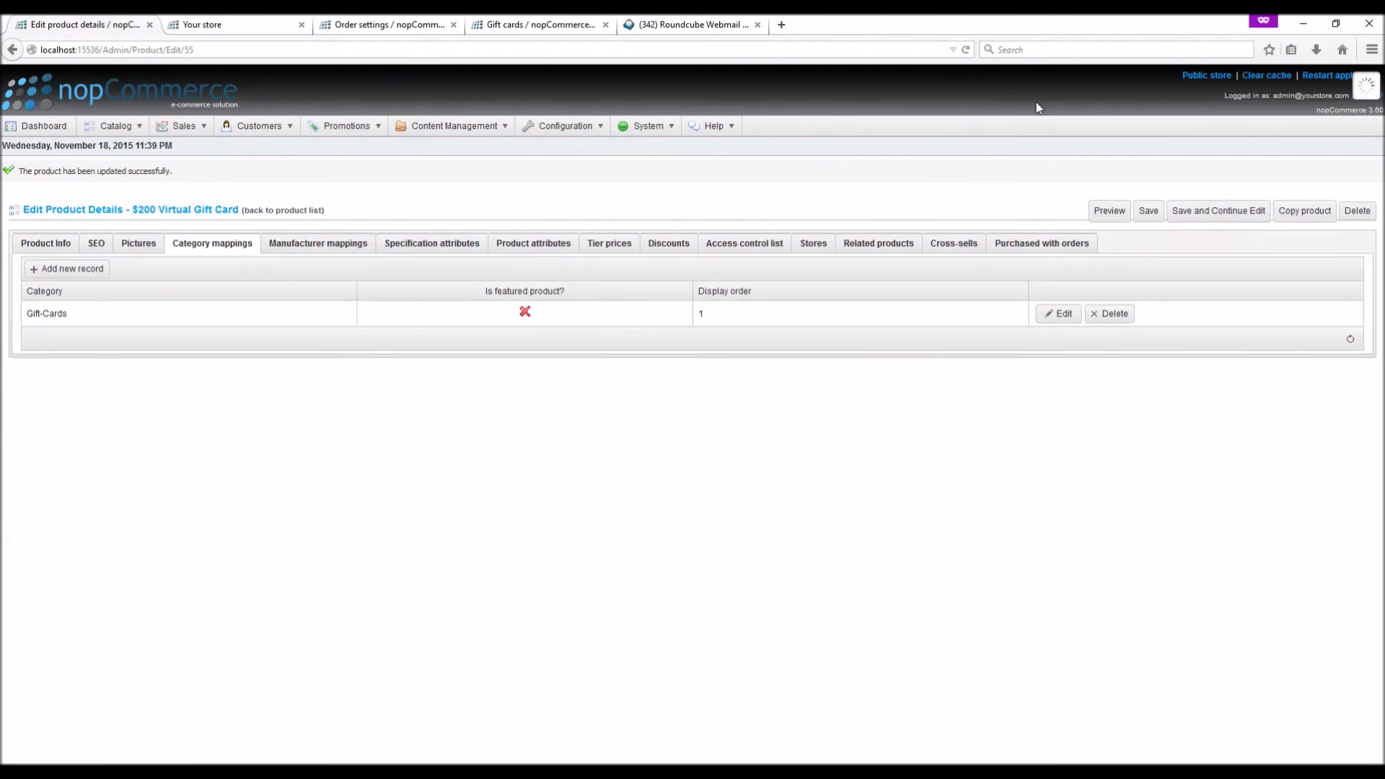
right_click(1216, 81)
Open the public store's Gift-Cards category and the $200 Virtual Gift Card page
left_click(1226, 91)
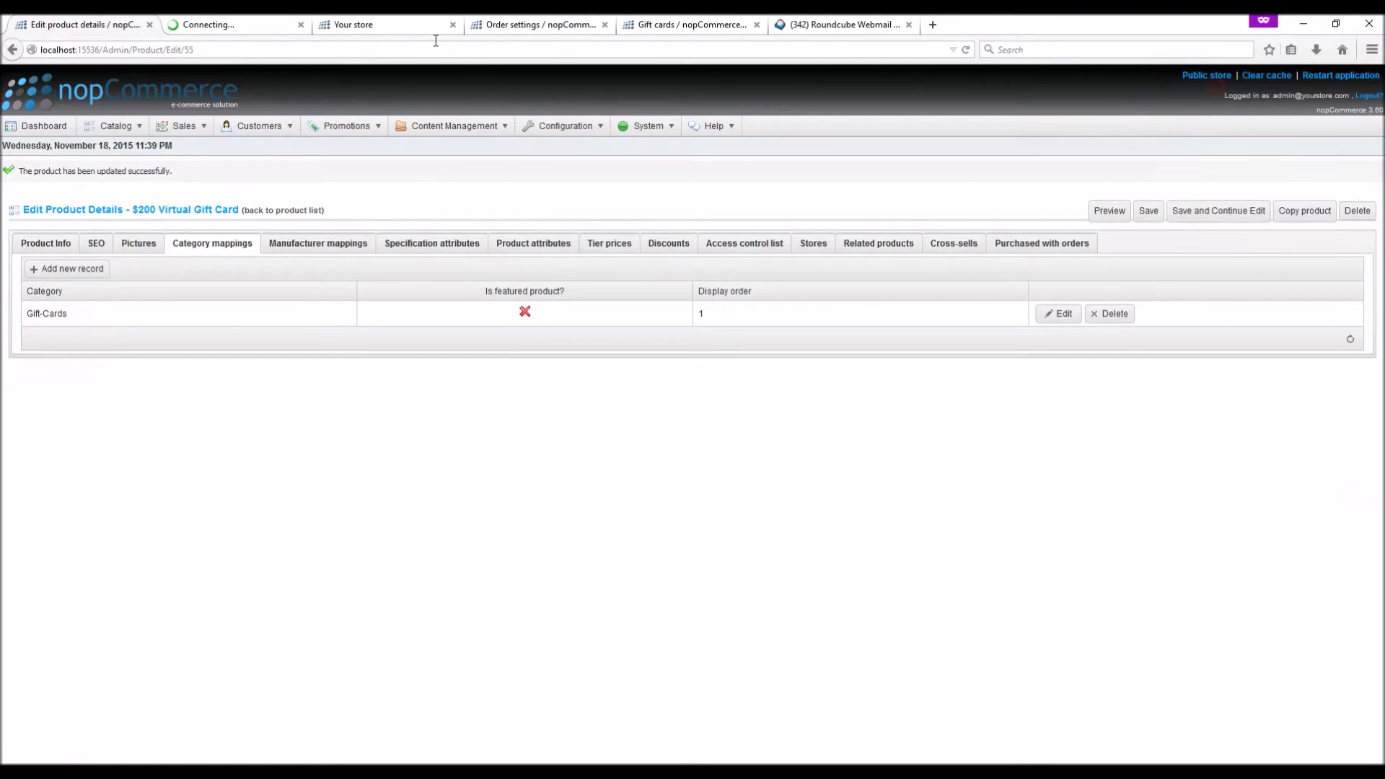
left_click(453, 25)
key("ctrl+Tab")
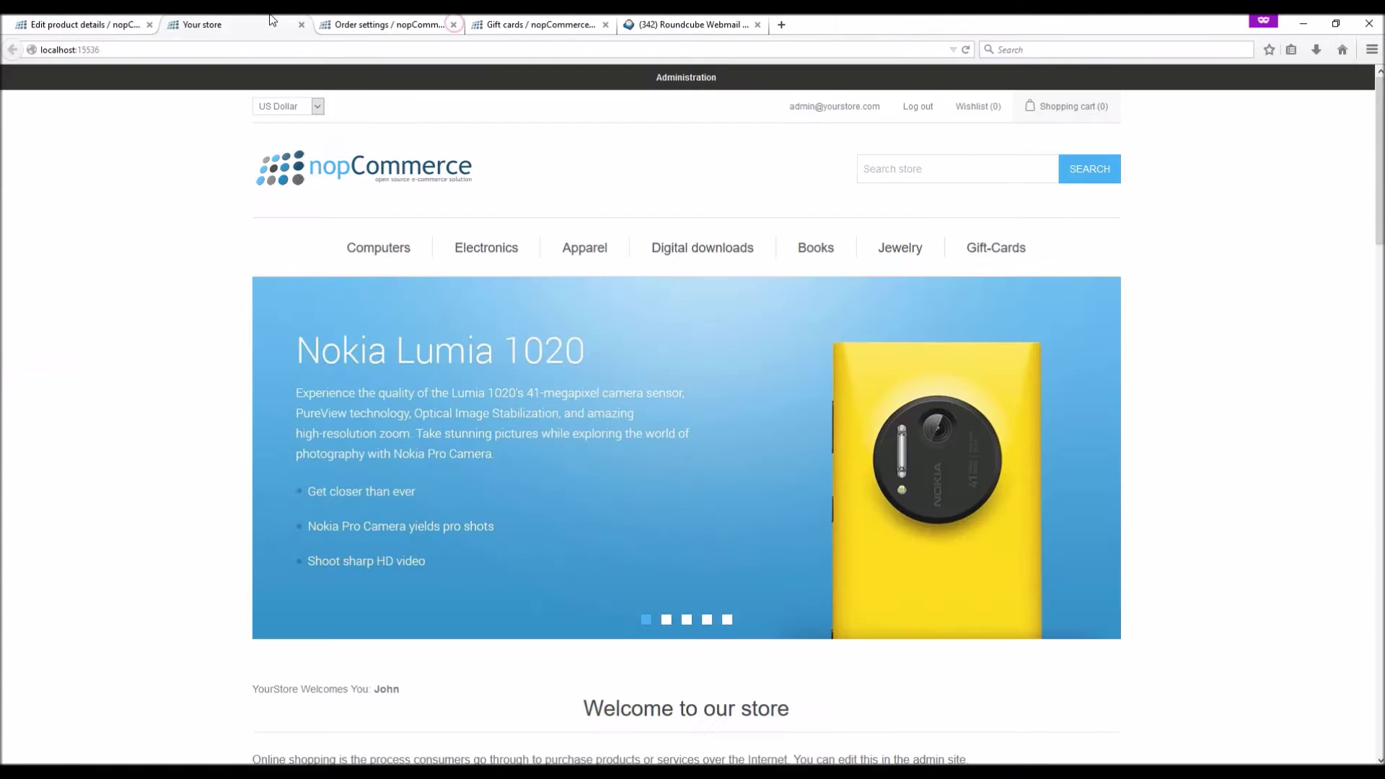
left_click(988, 250)
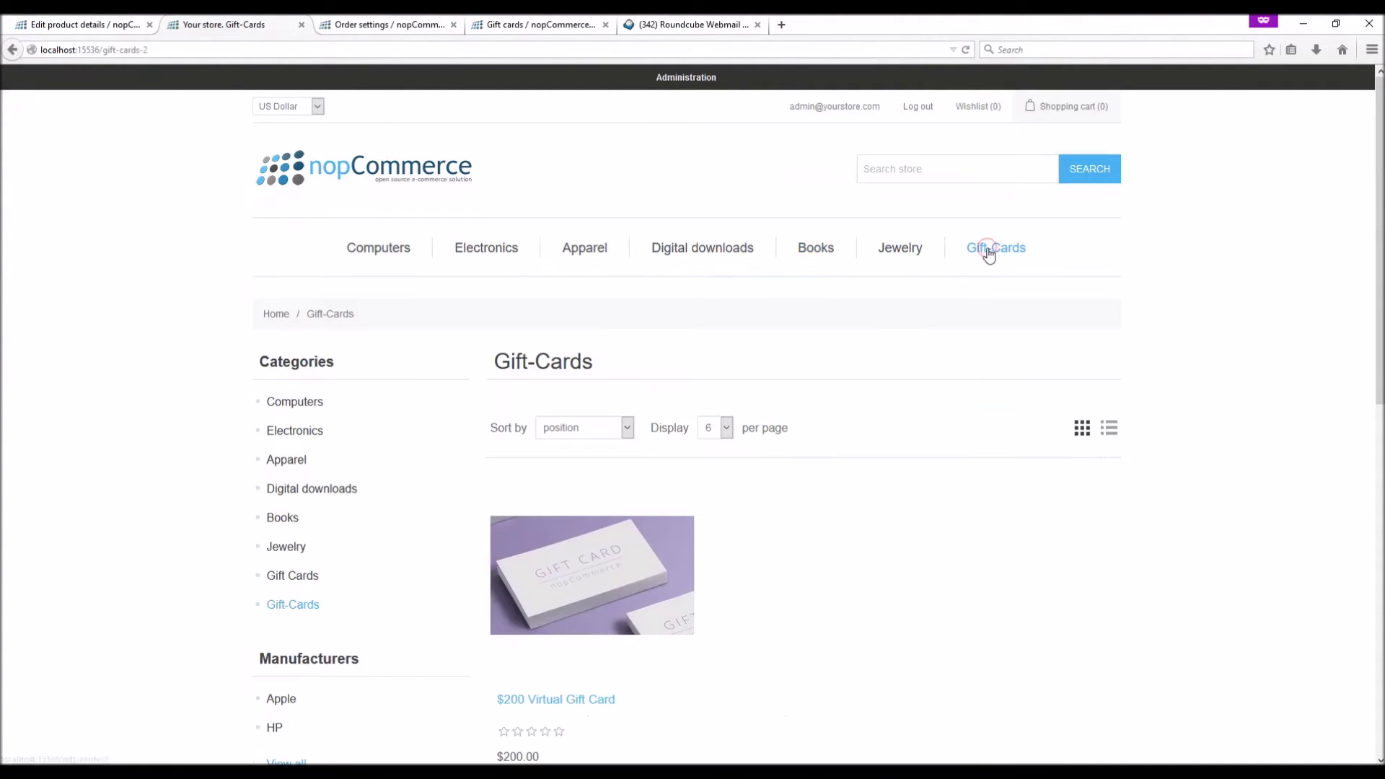
scroll(747, 553, "down", 5)
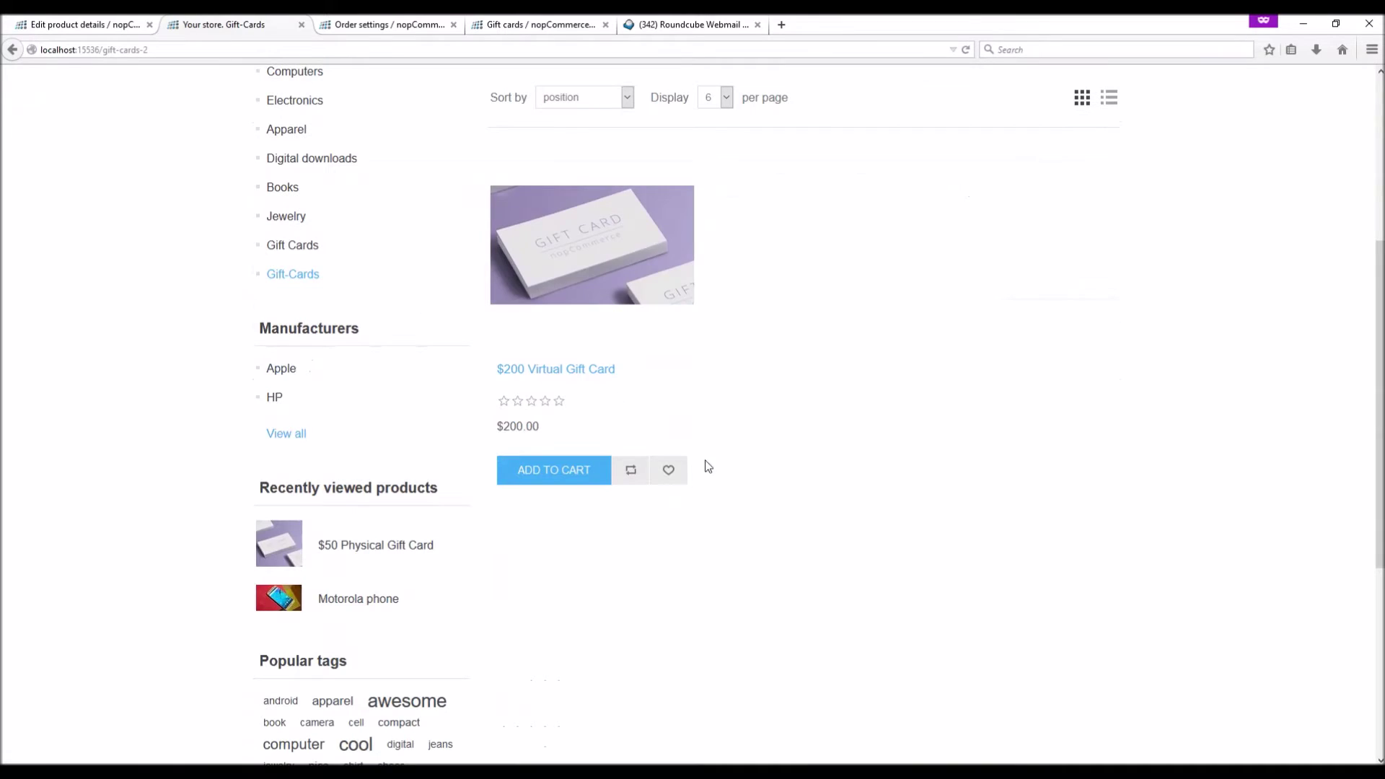
left_click(587, 372)
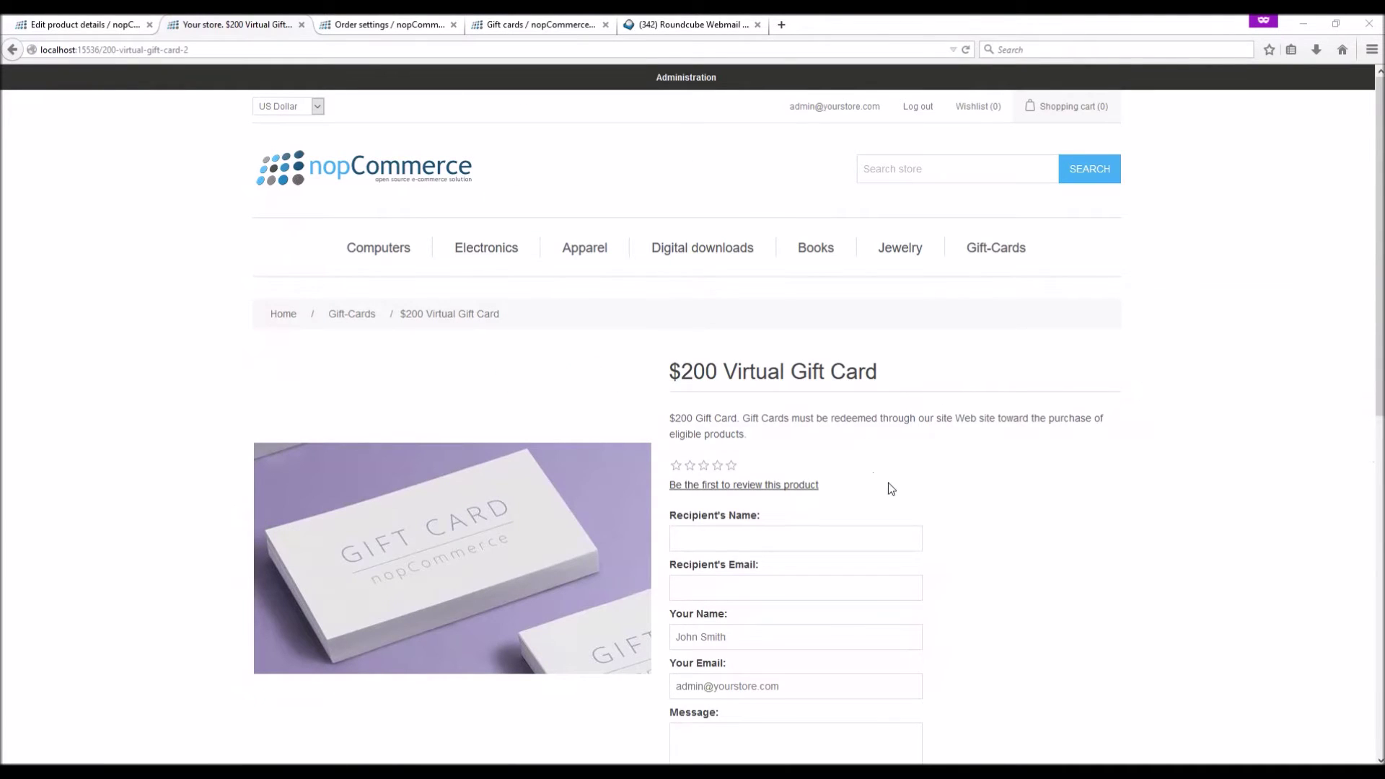
Address the card to recipient 'Test' with a test message, add it to the cart, and accept terms
scroll(800, 541, "down", 3)
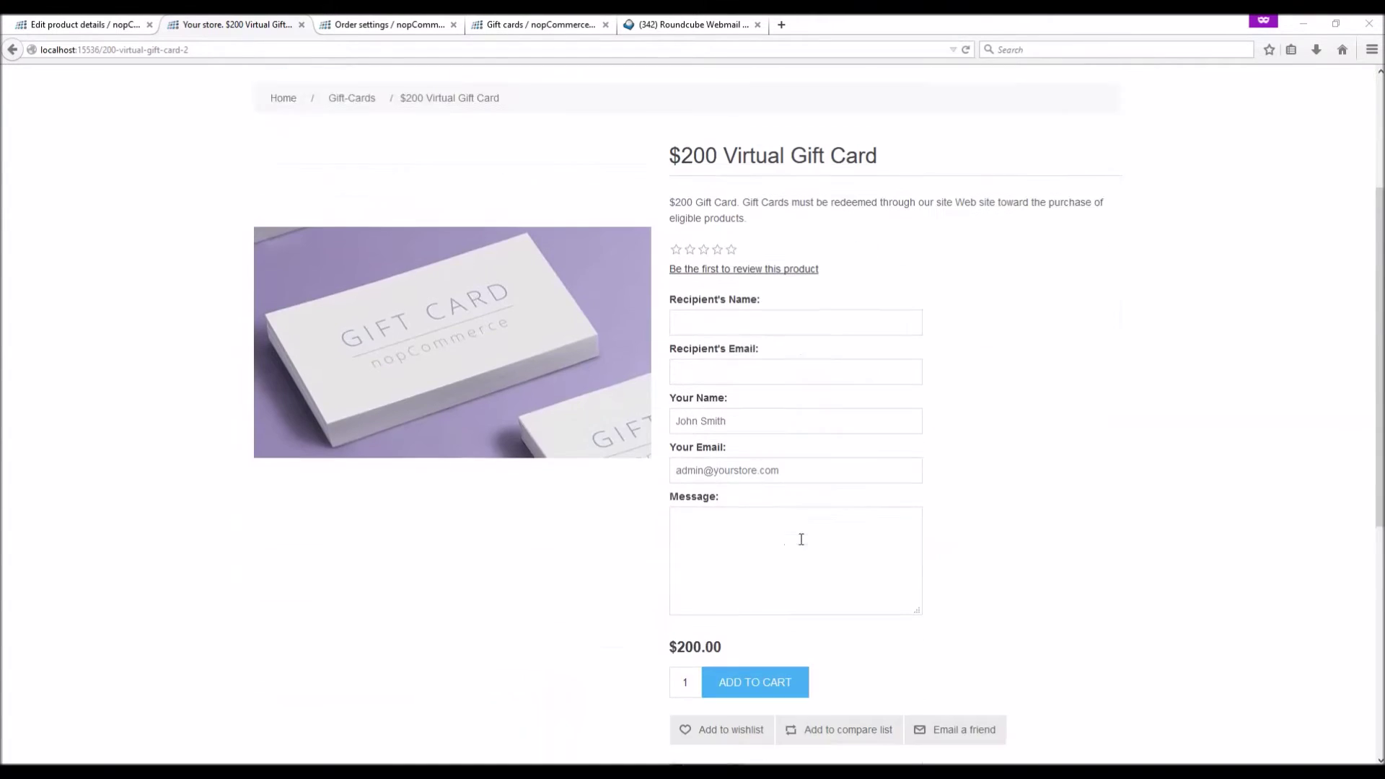
left_click(700, 288)
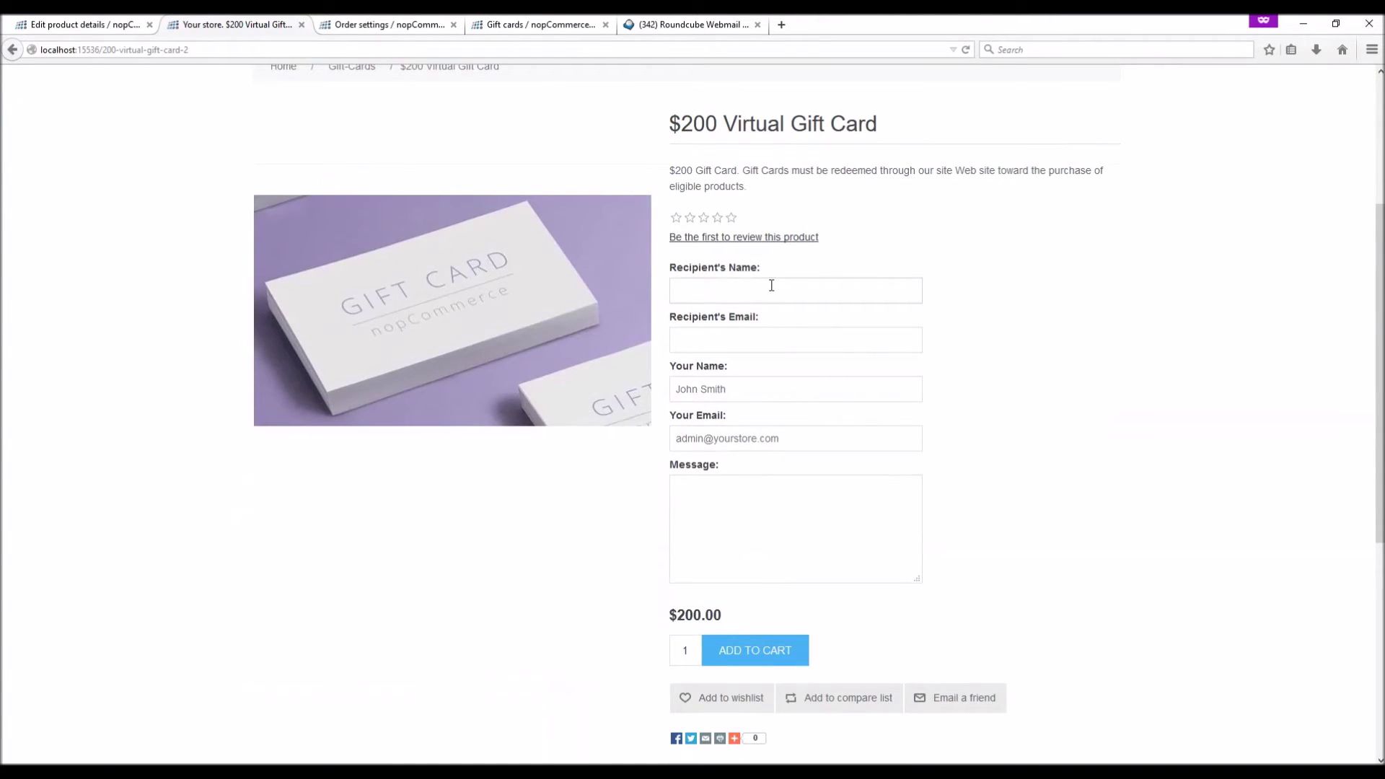
type("Test")
left_click(706, 340)
key("ctrl+v")
left_click(735, 385)
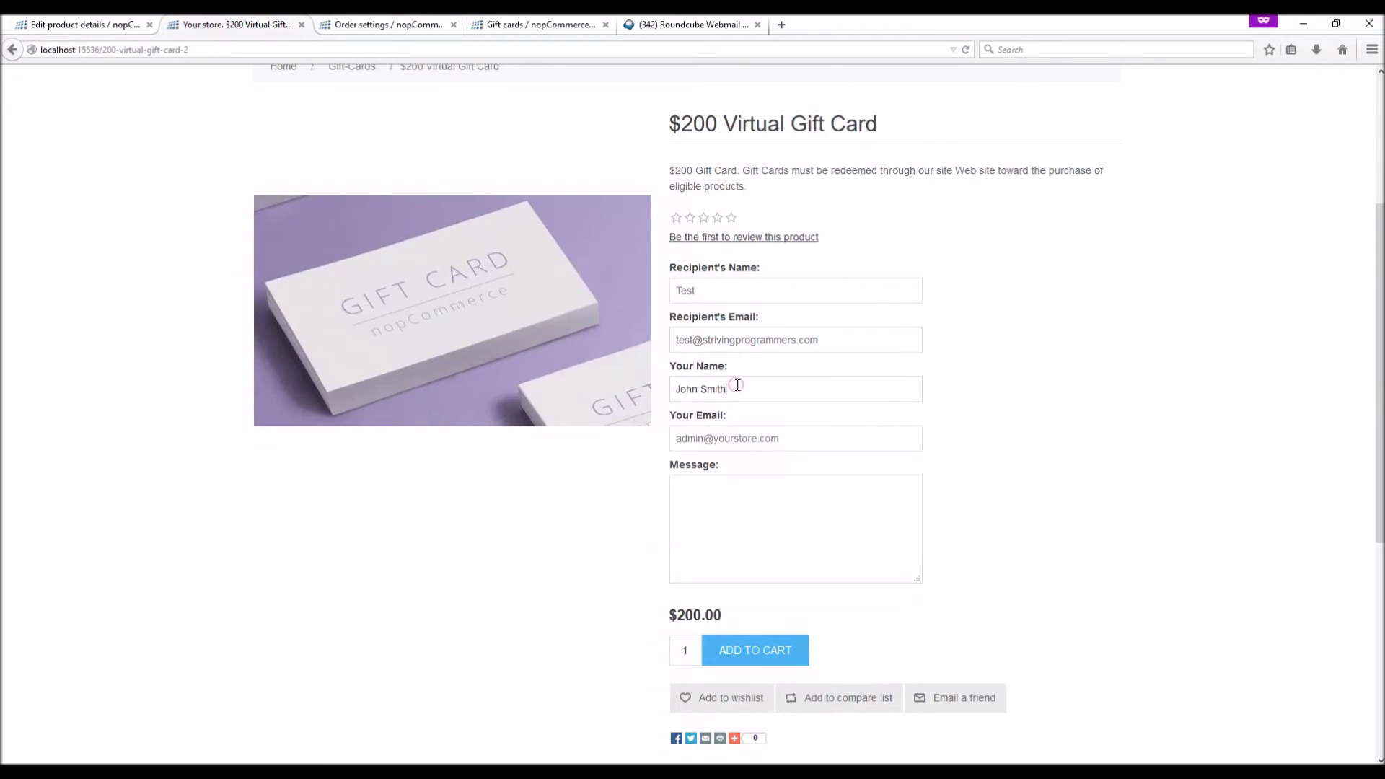
left_click(750, 438)
left_click(723, 514)
scroll(724, 513, "down", 3)
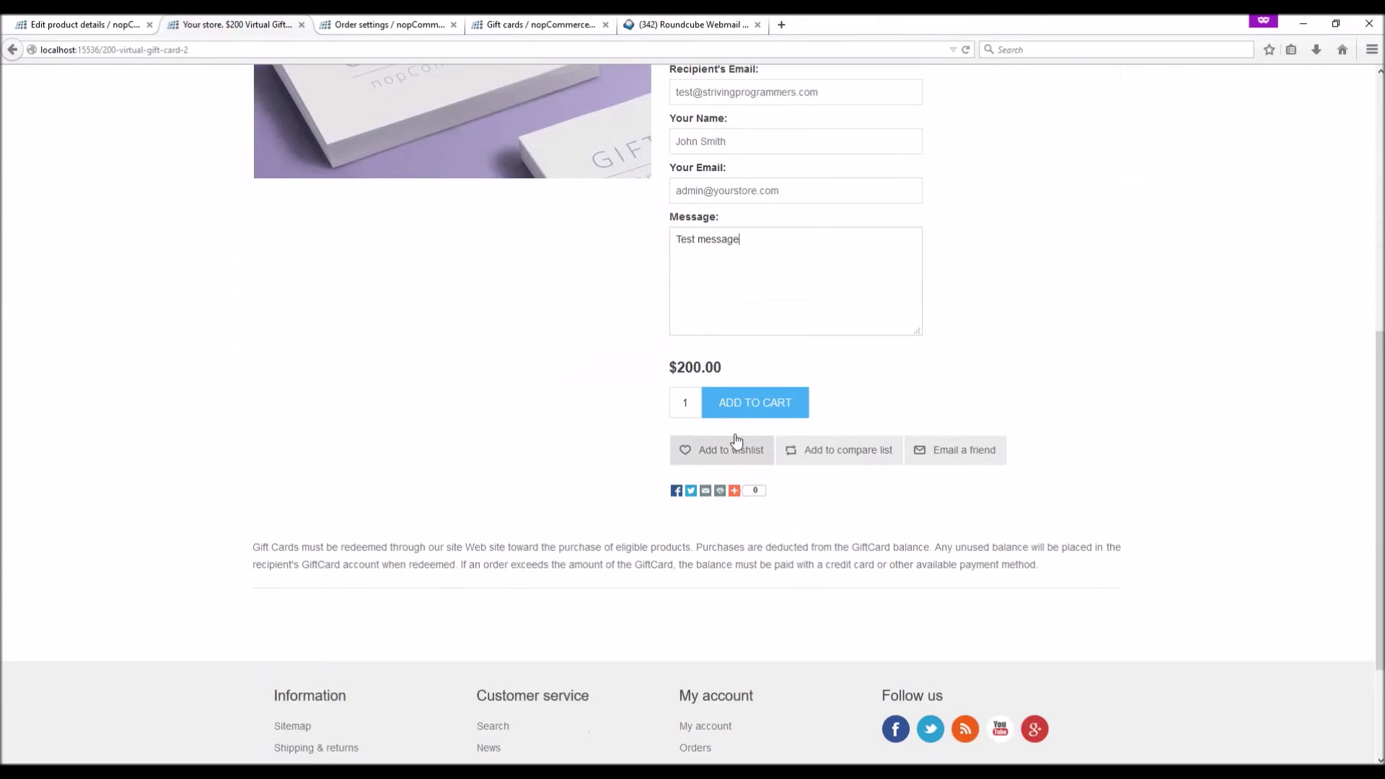
left_click(756, 411)
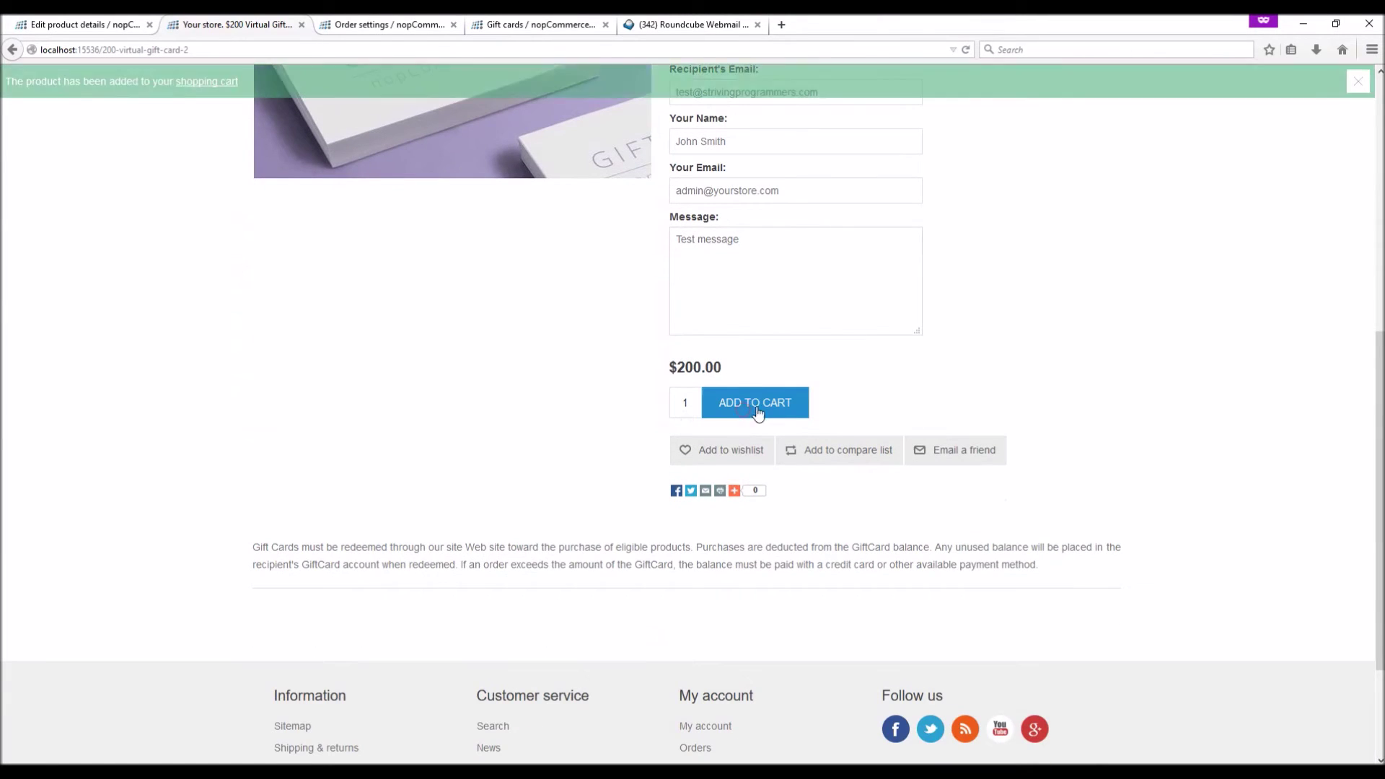
left_click(188, 81)
scroll(1058, 519, "down", 3)
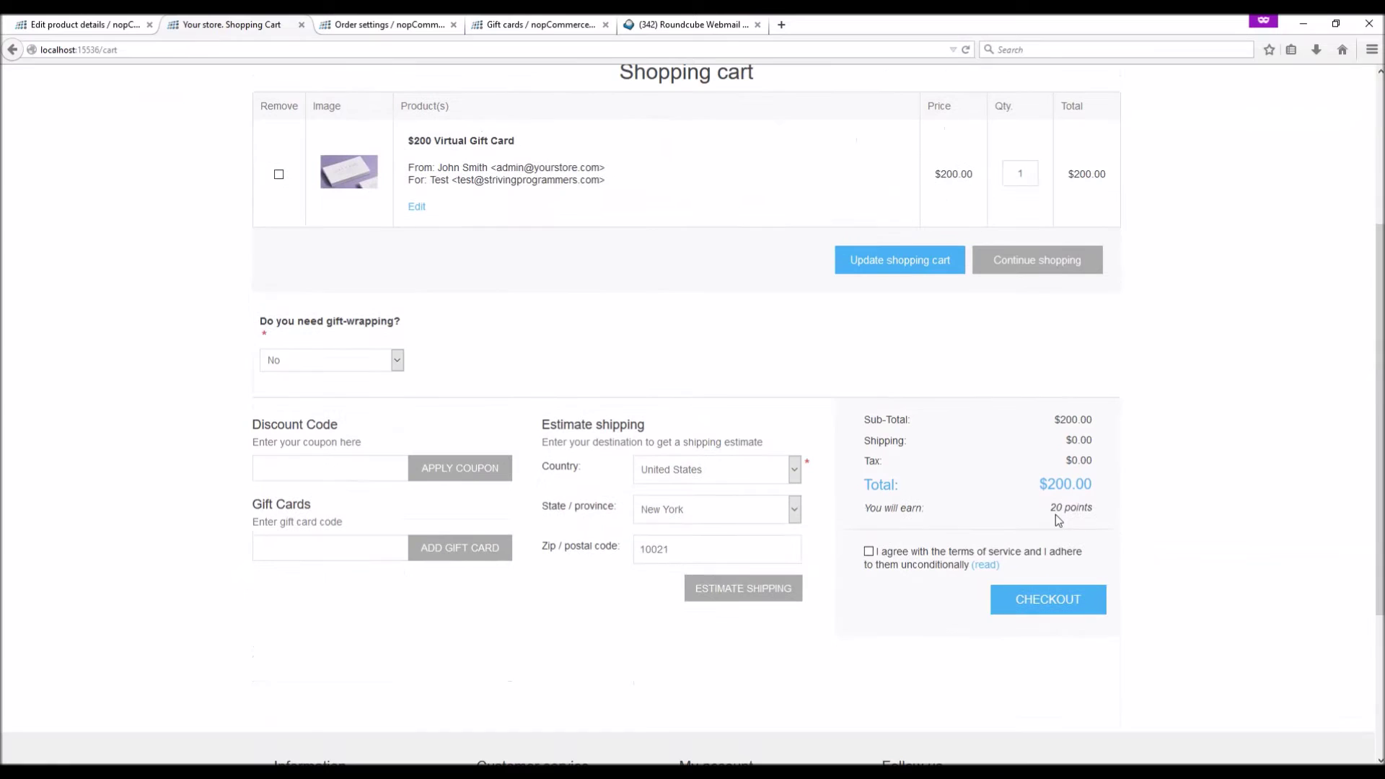
left_click(869, 552)
Check out with the saved addresses, Ground shipping and Check / Money Order, and place the order
left_click(1070, 606)
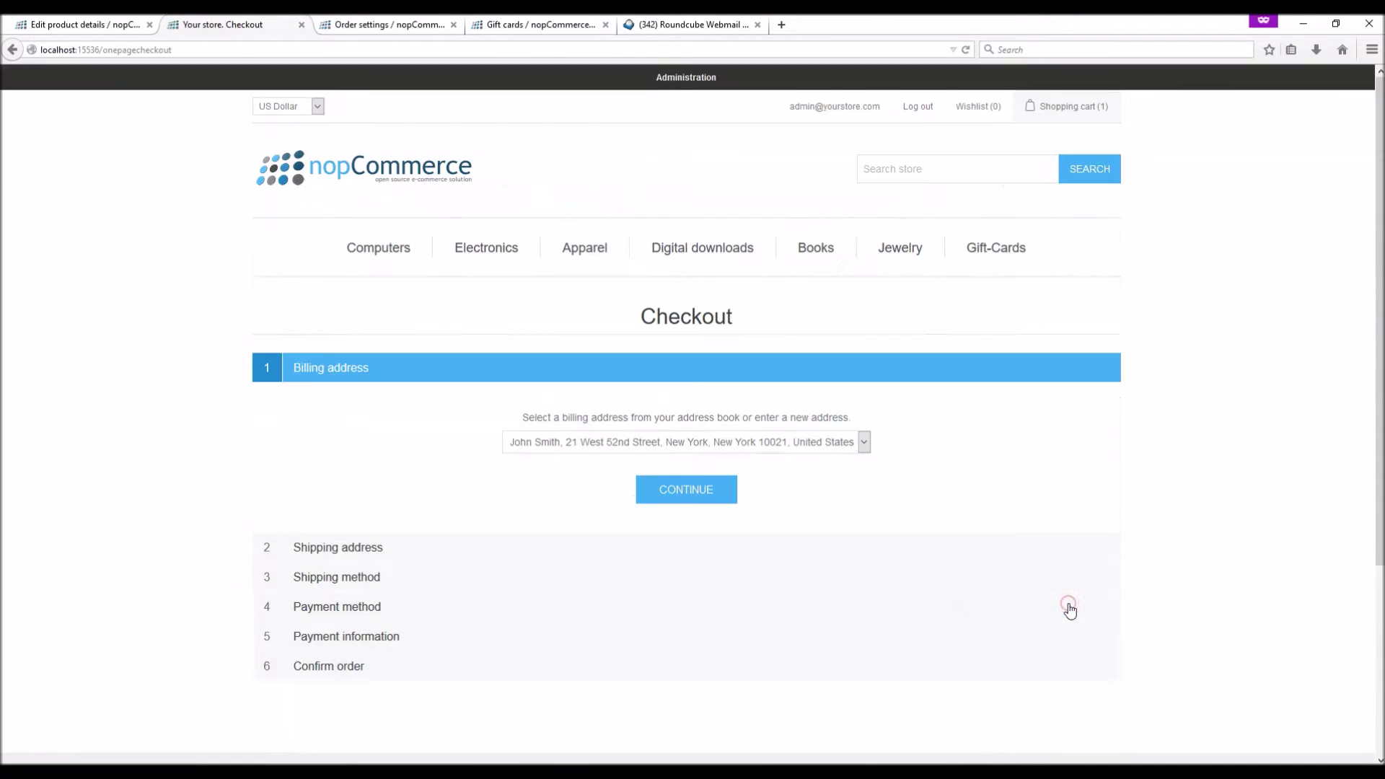
left_click(679, 485)
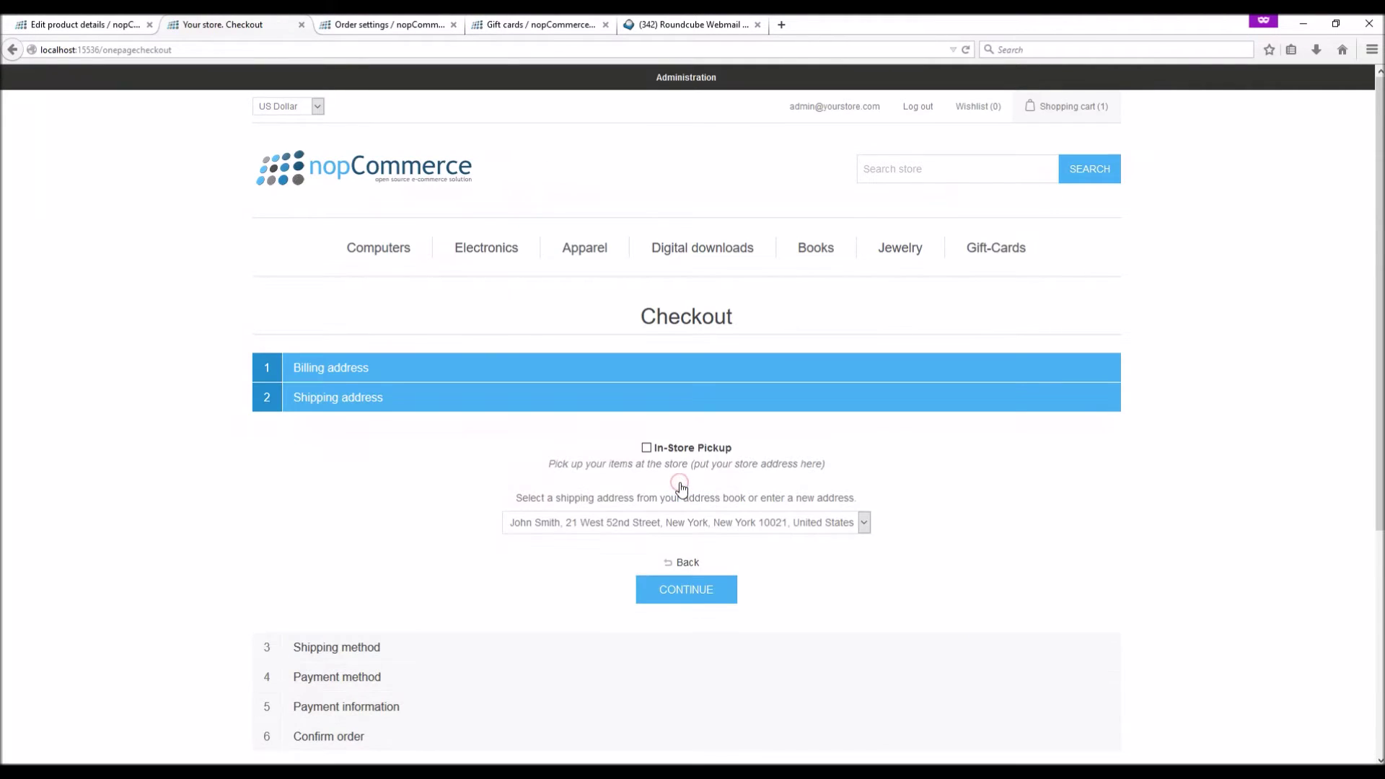
left_click(690, 577)
left_click(686, 610)
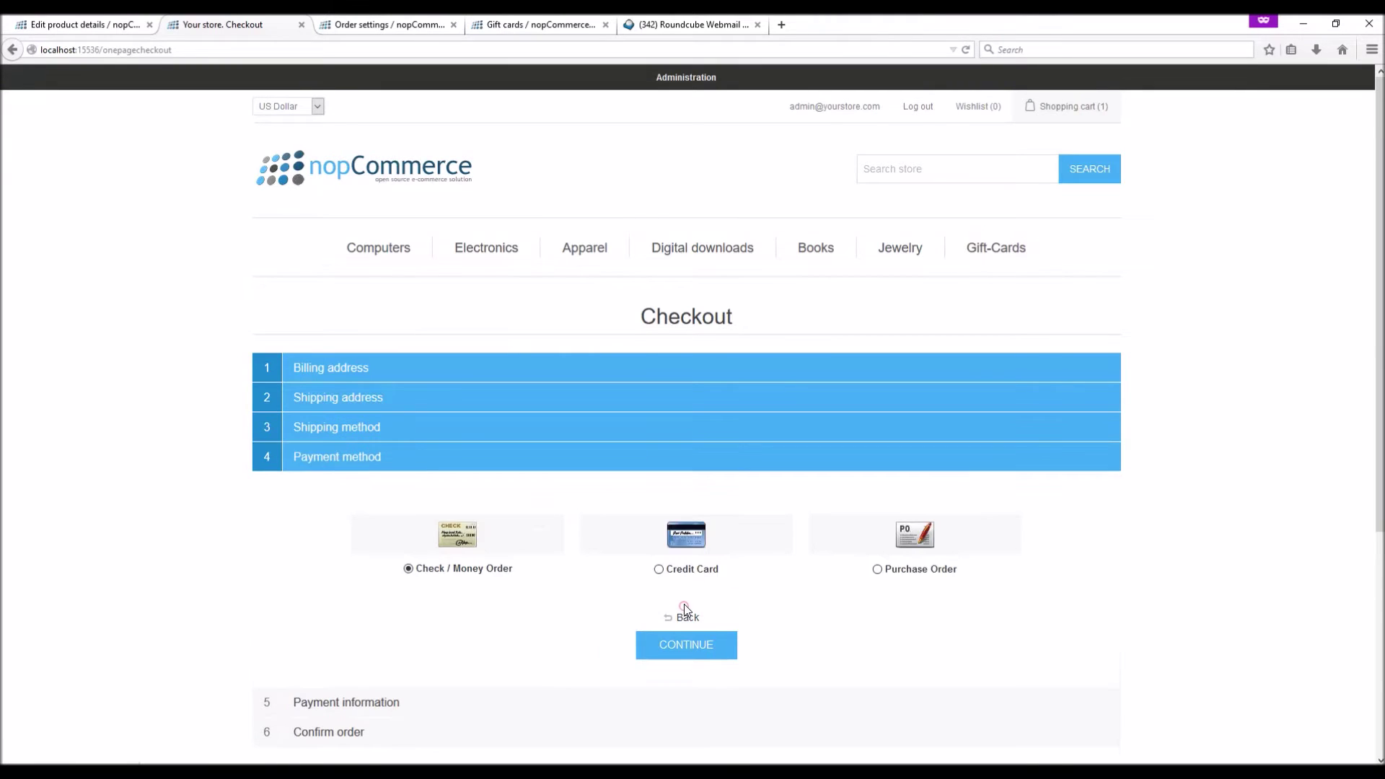
scroll(684, 606, "down", 4)
left_click(669, 480)
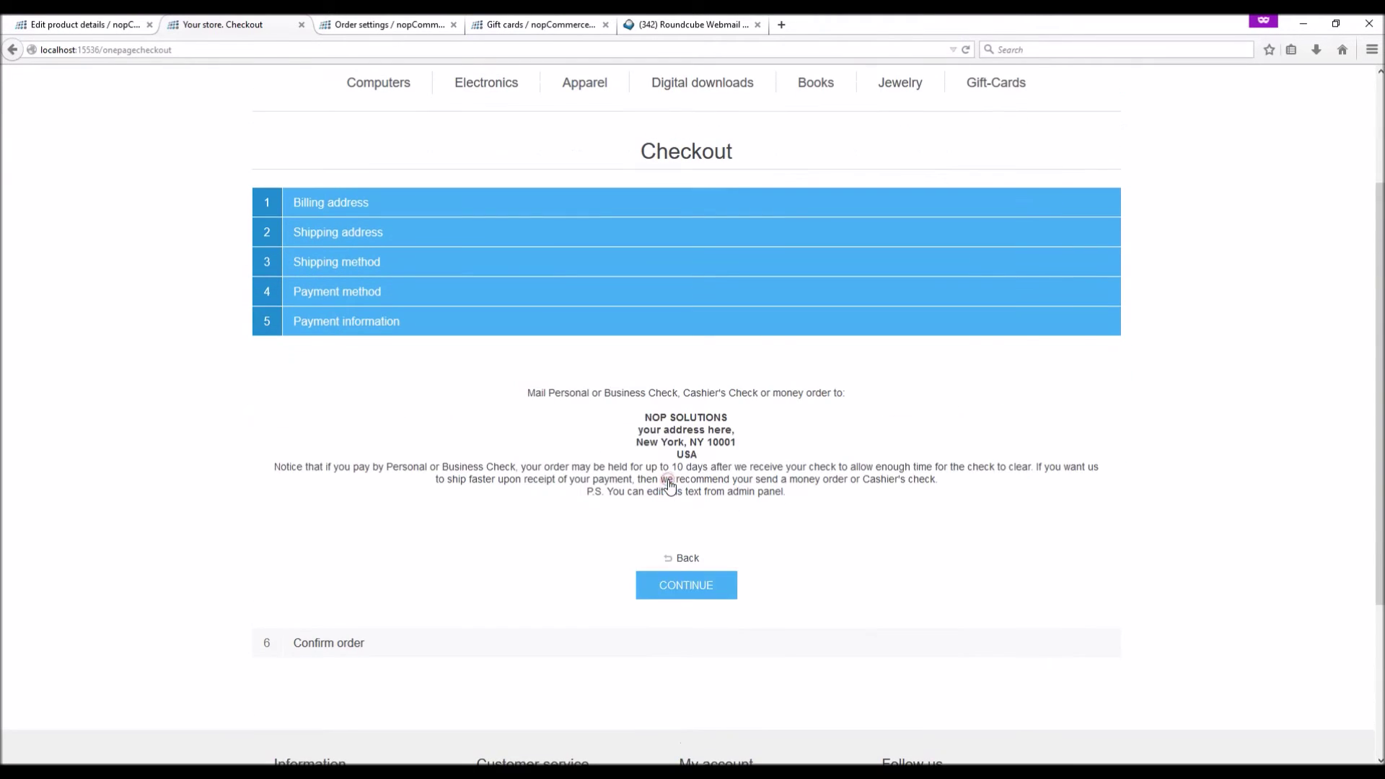
left_click(676, 591)
scroll(1029, 594, "down", 8)
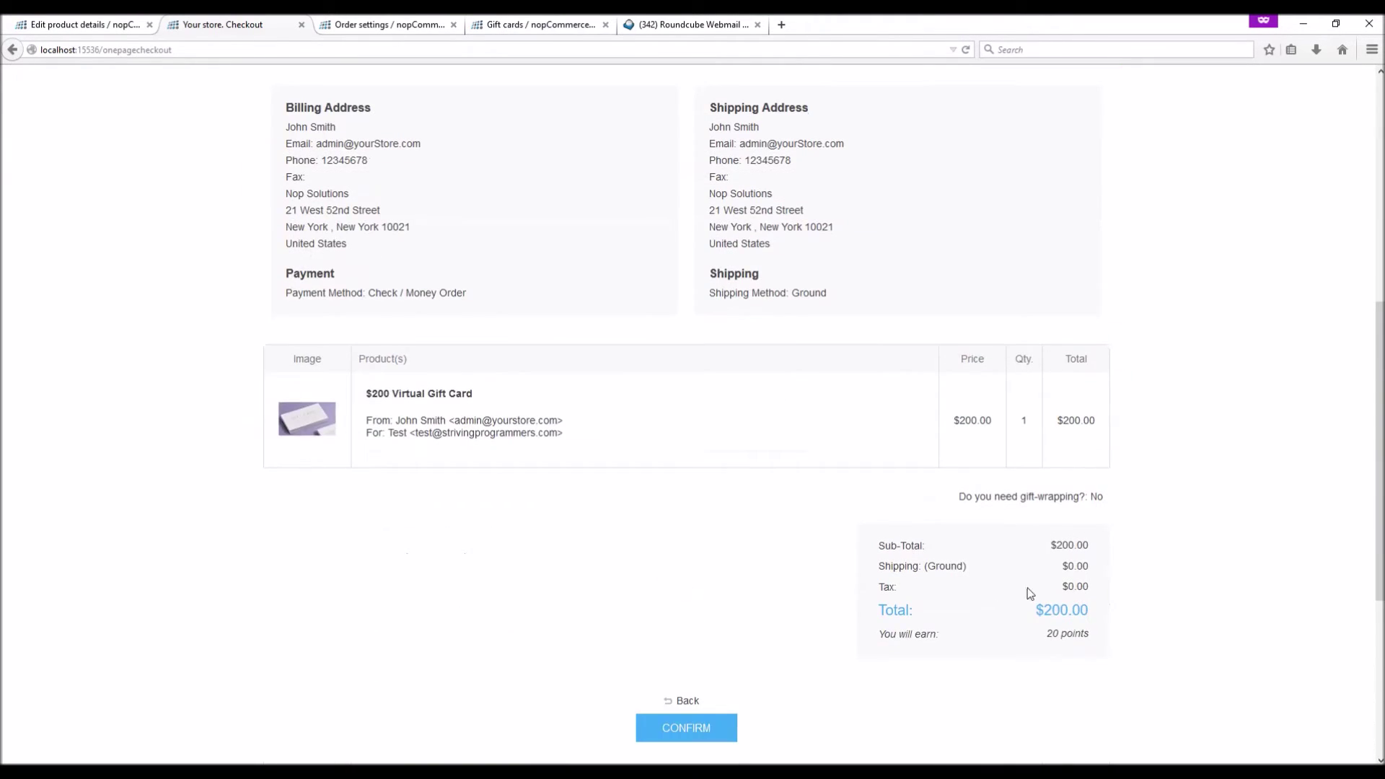
left_click(670, 731)
left_click(683, 495)
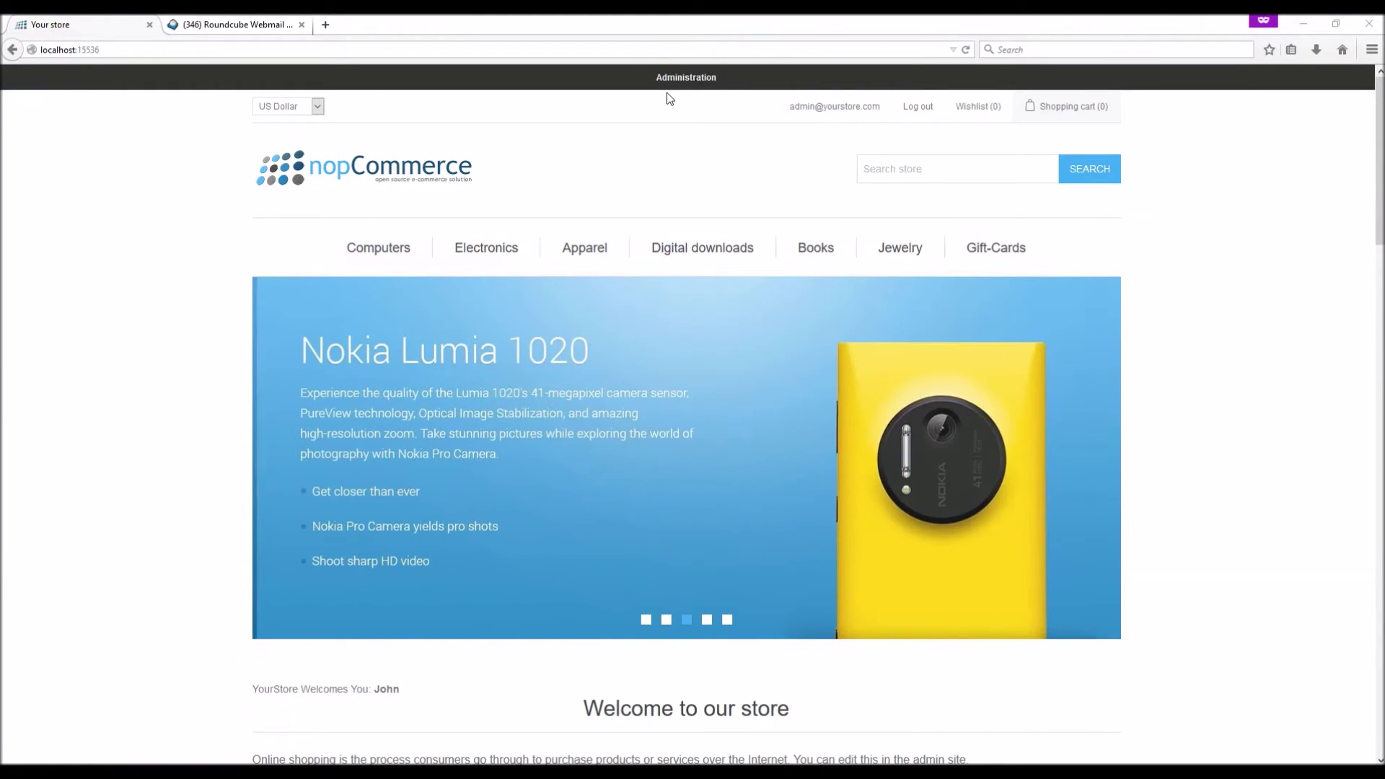
Open the newest $200 gift card under Sales > Gift Cards, notify the recipient, activate it, and save
left_click(687, 78)
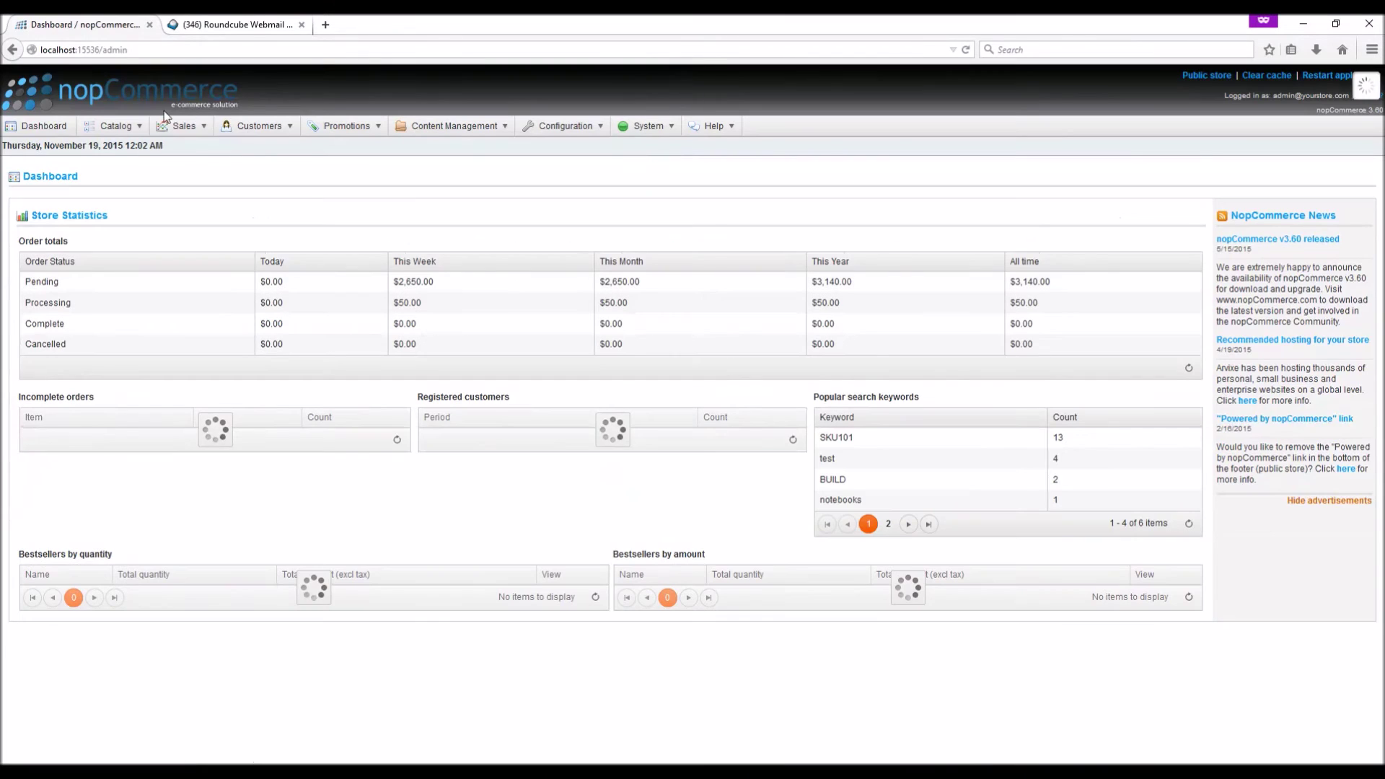
mouse_move(179, 130)
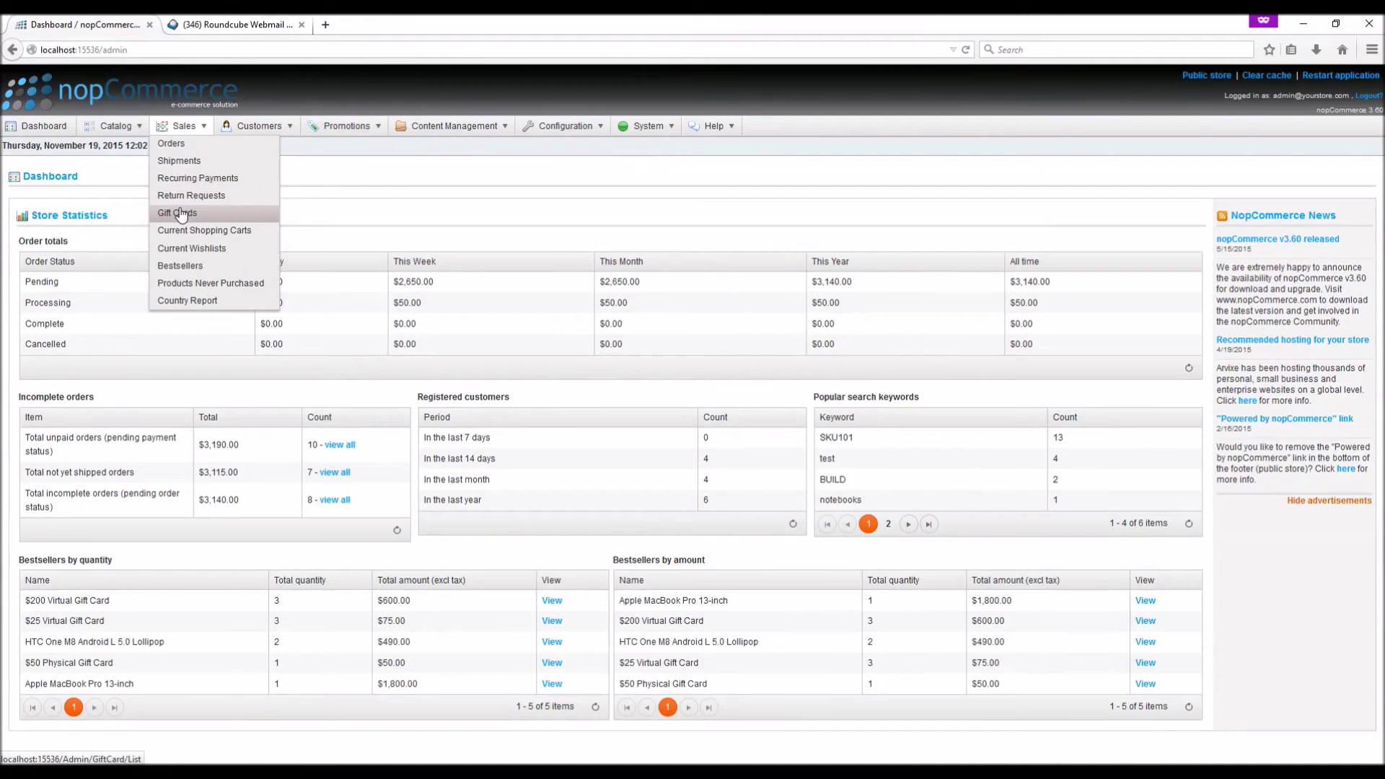
left_click(178, 212)
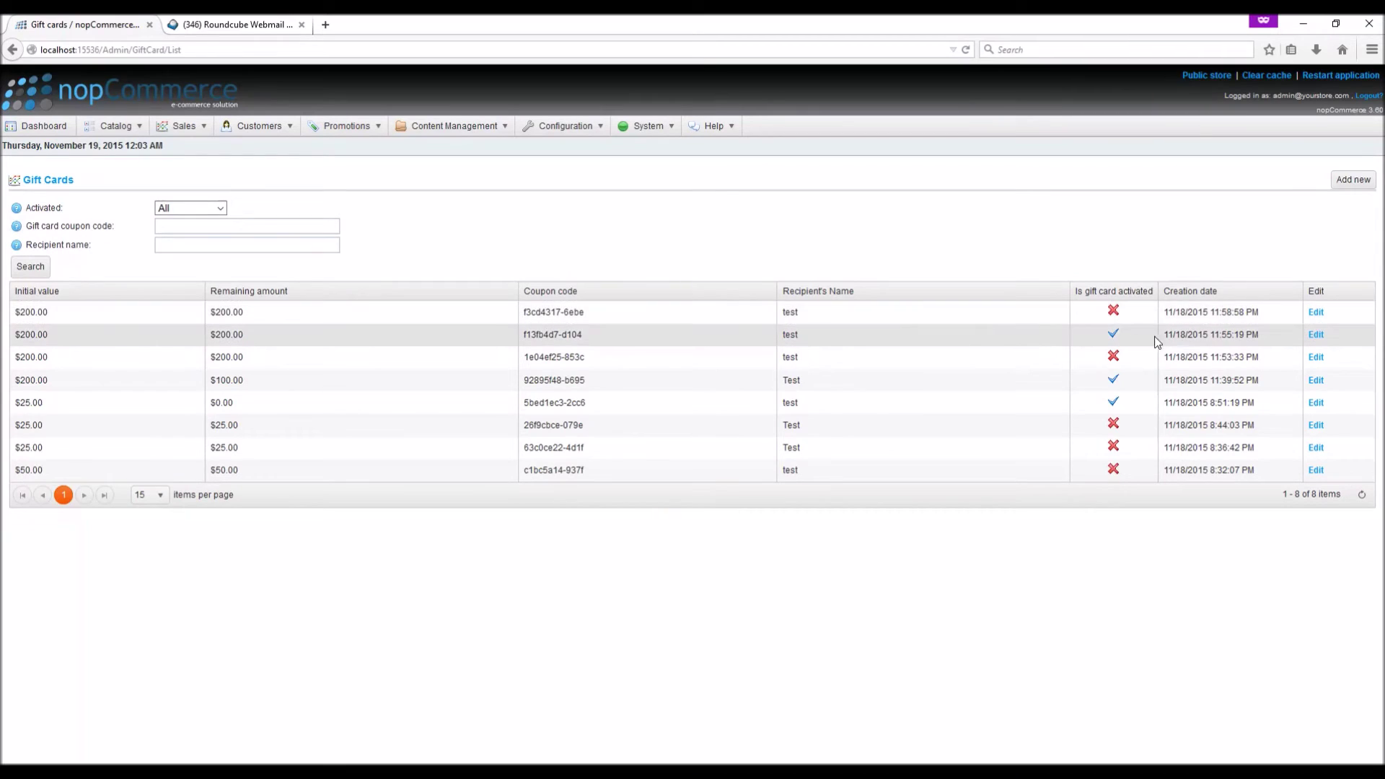
left_click(1315, 312)
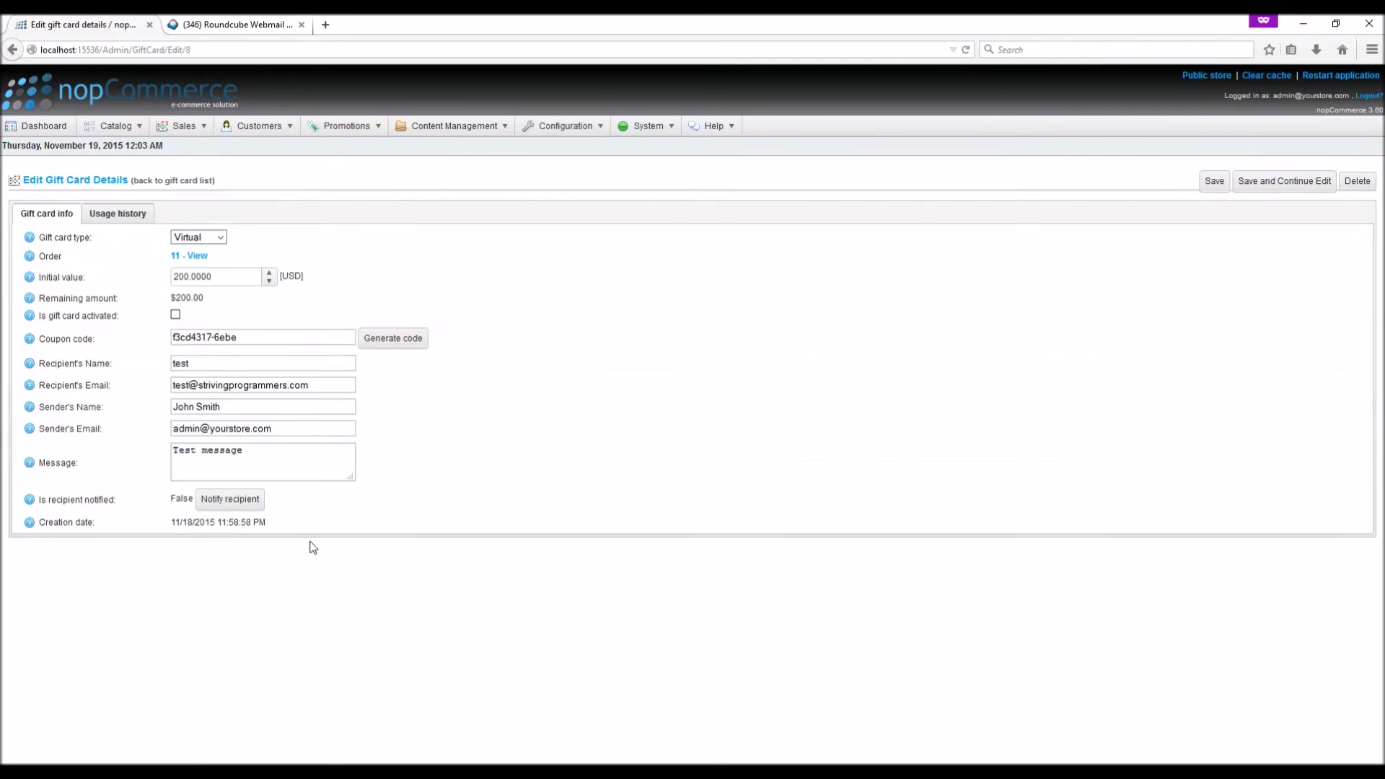
left_click(228, 501)
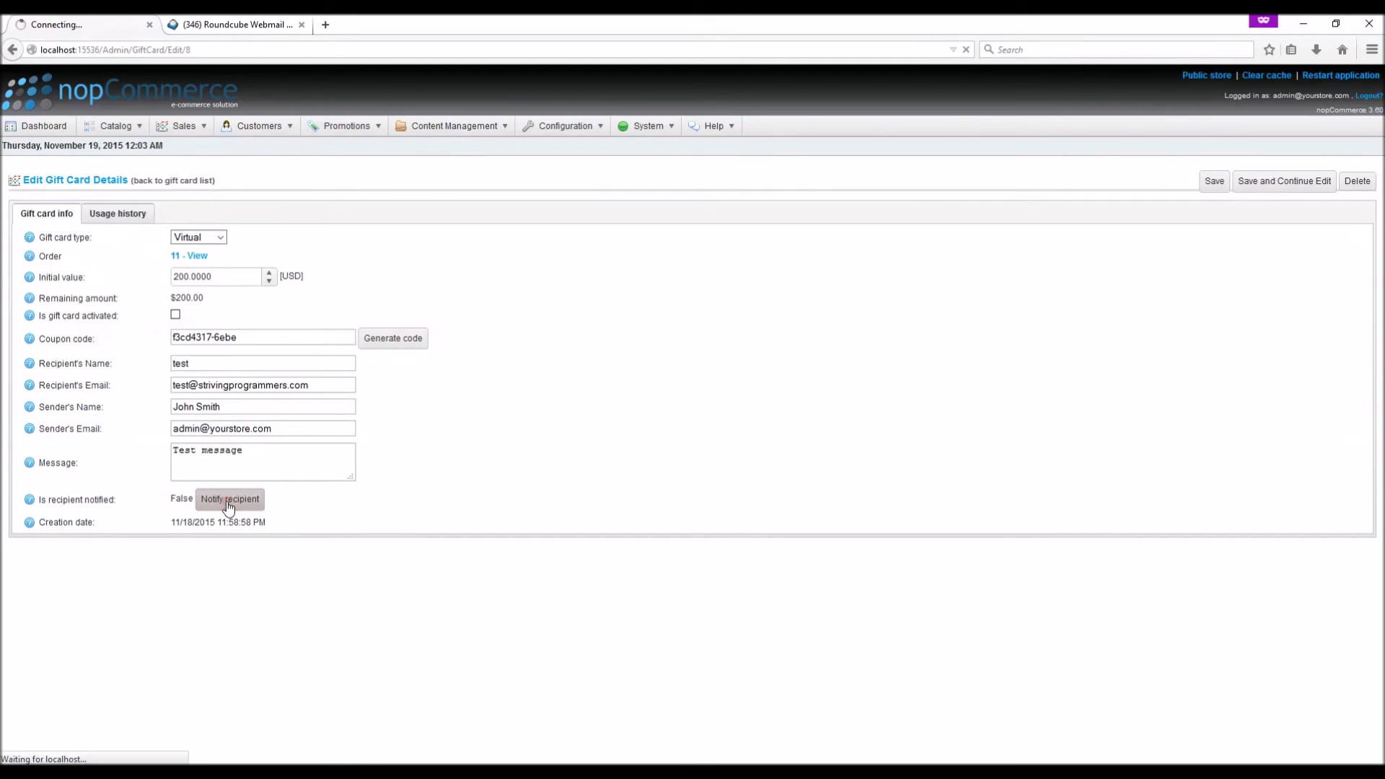
left_click(175, 315)
left_click(1270, 181)
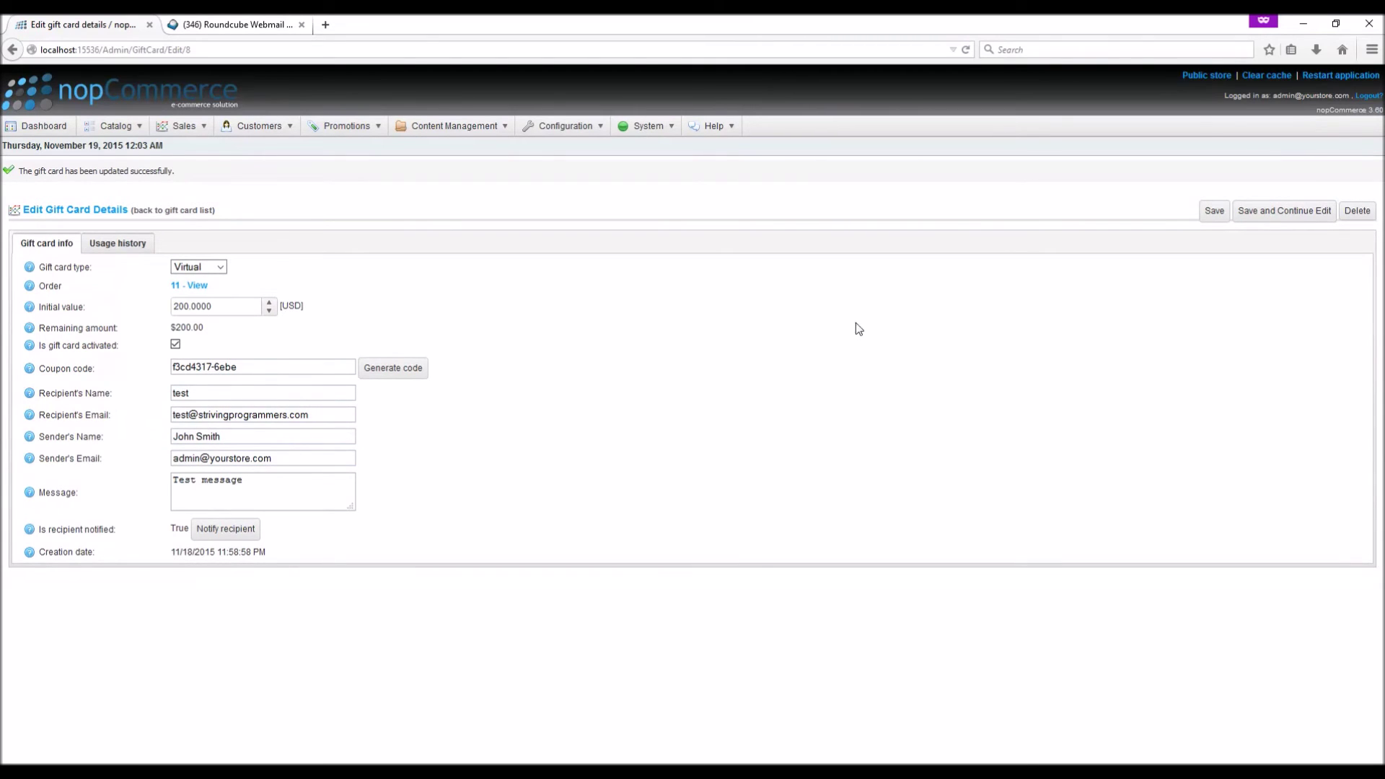
mouse_move(556, 137)
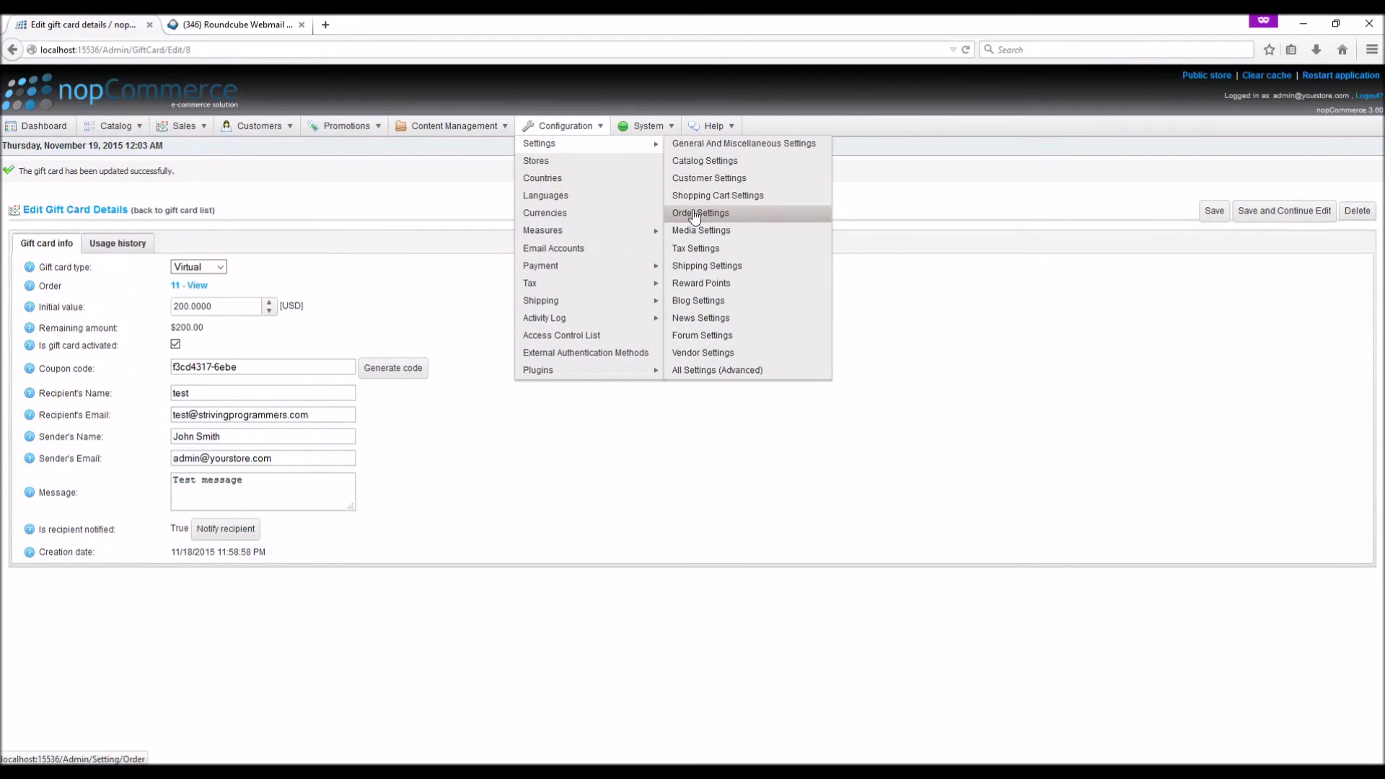
Confirm Order Settings activate gift cards at Processing with no deactivation status, then refresh the webmail inbox
right_click(704, 214)
left_click(708, 227)
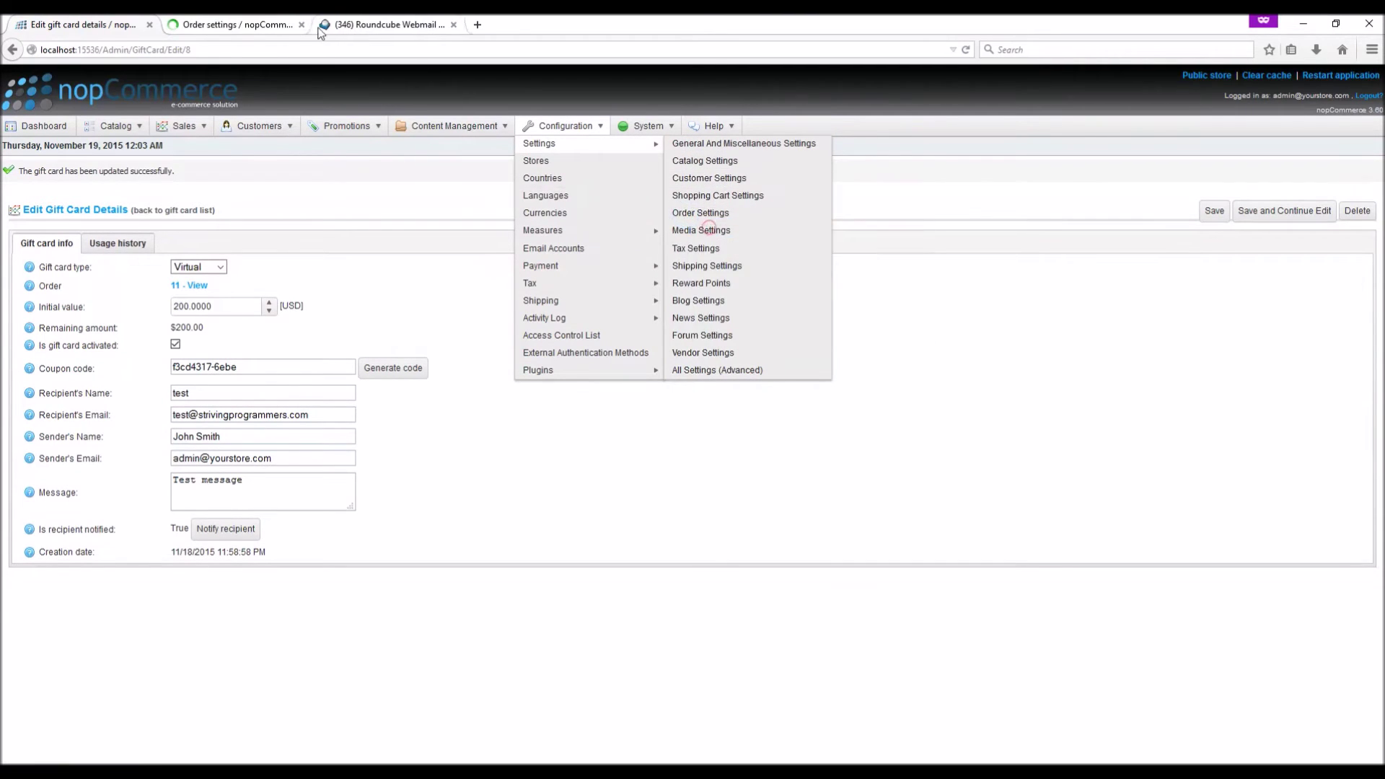
left_click(238, 25)
left_click(274, 482)
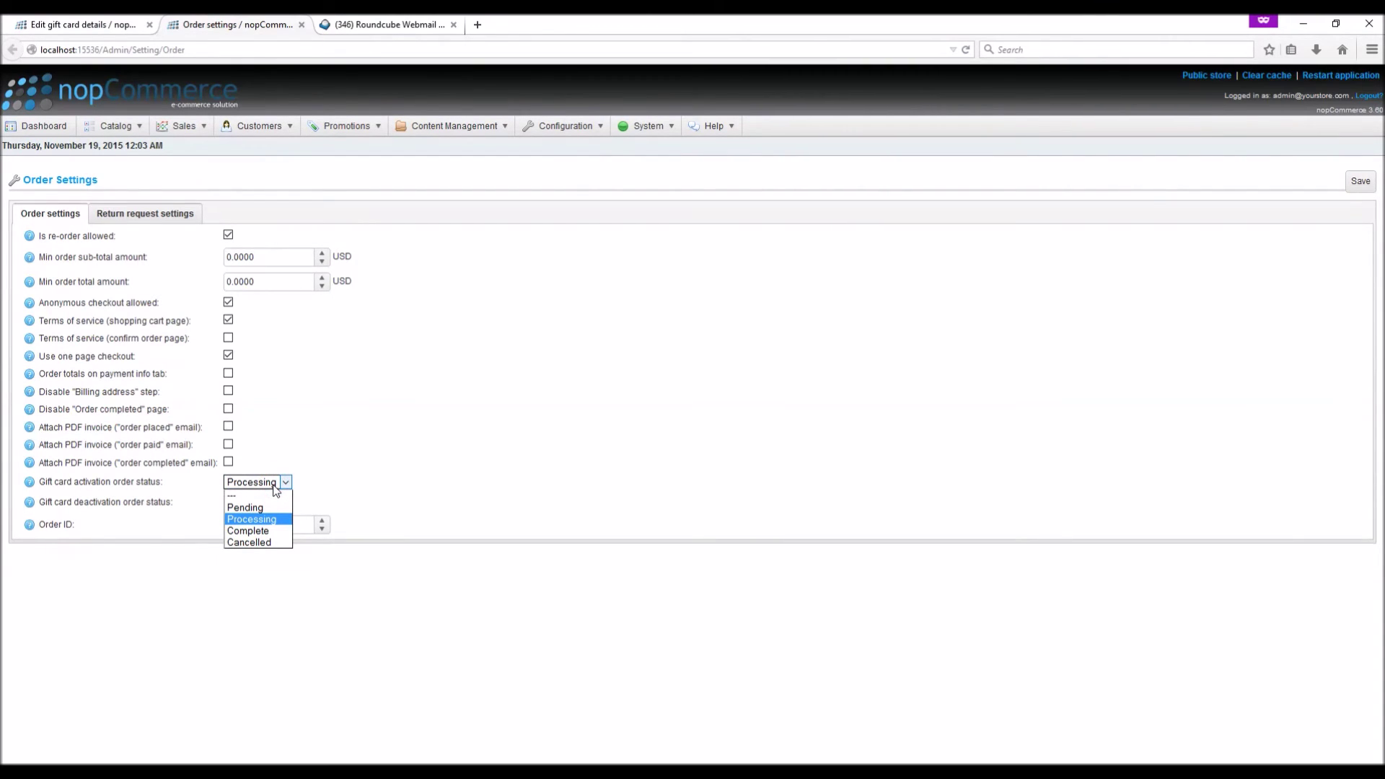
left_click(326, 463)
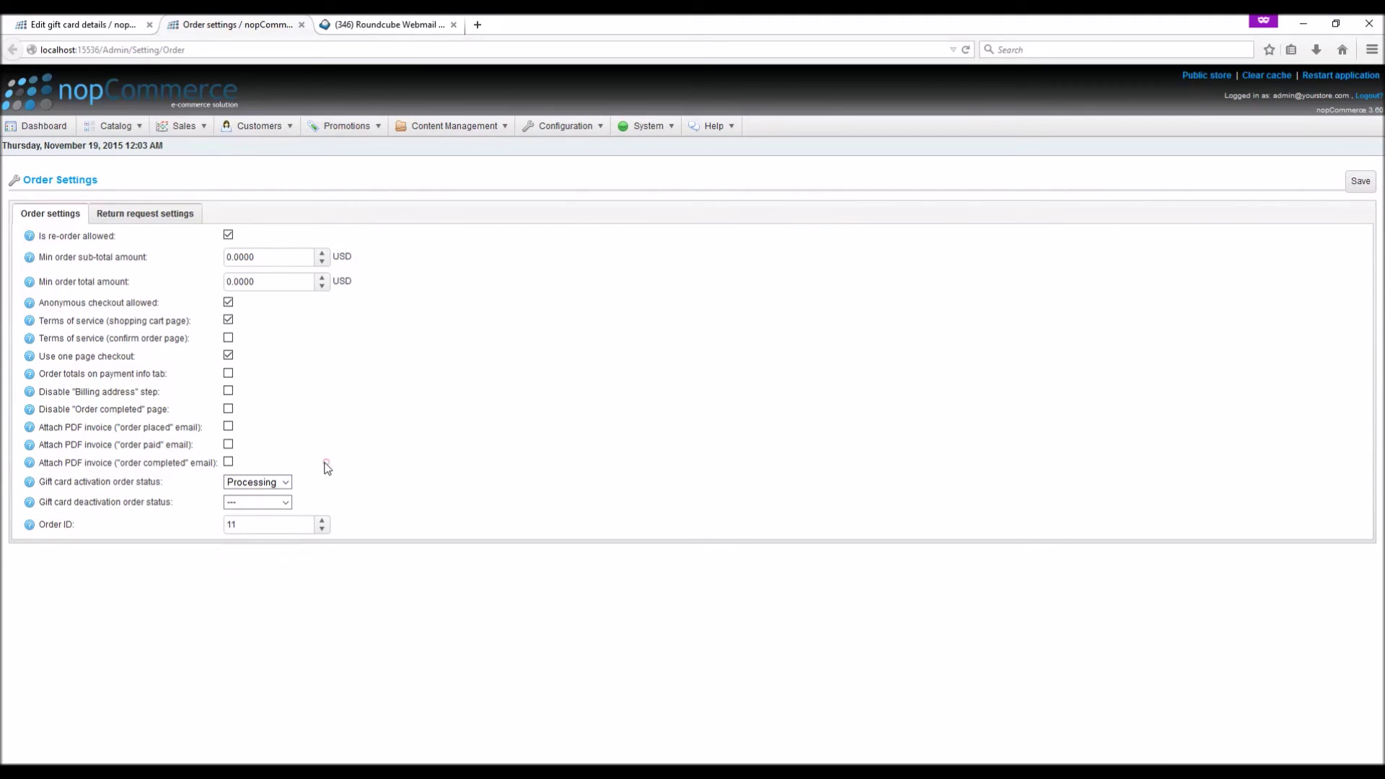
left_click(264, 504)
left_click(336, 450)
left_click(381, 23)
left_click(53, 173)
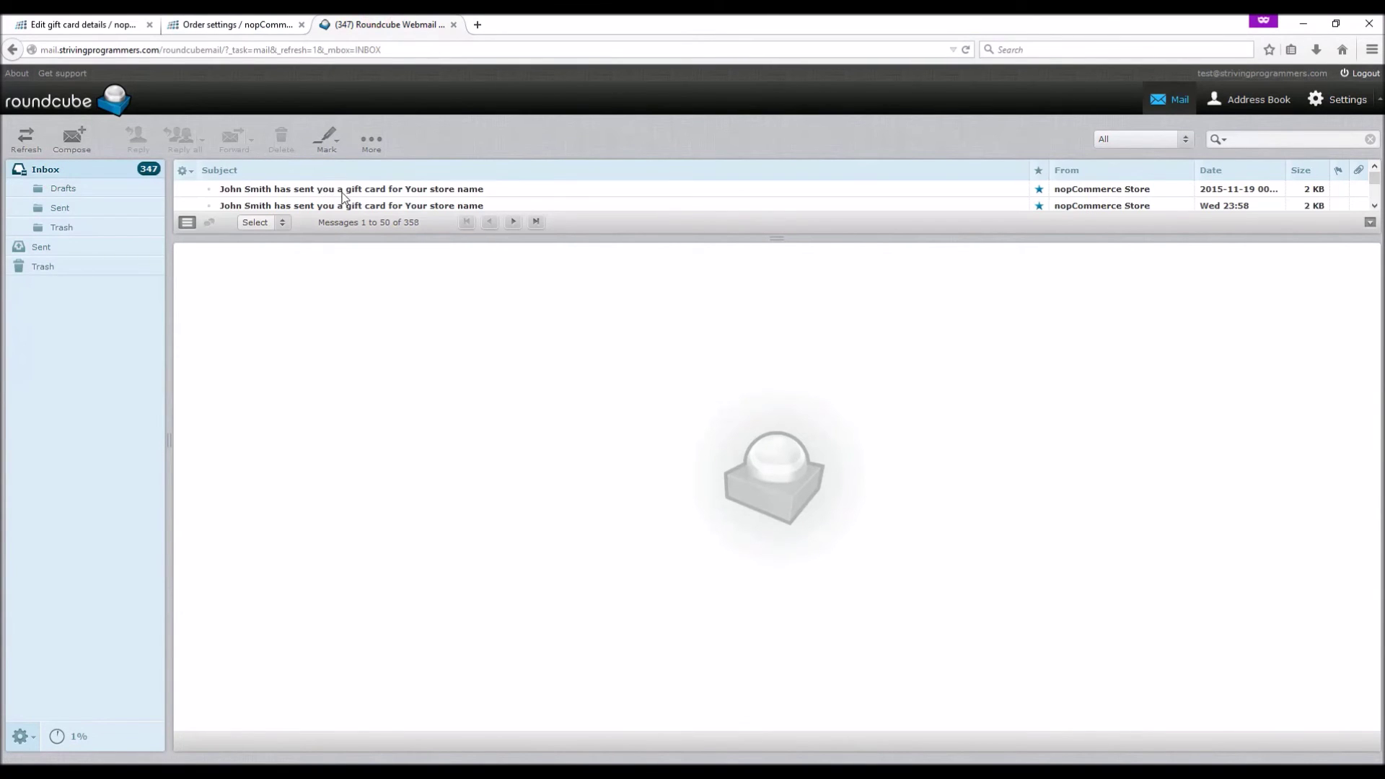
Open the $200 gift card e-mail in Roundcube, copy its code, and open the public storefront
left_click(346, 190)
double_click(344, 190)
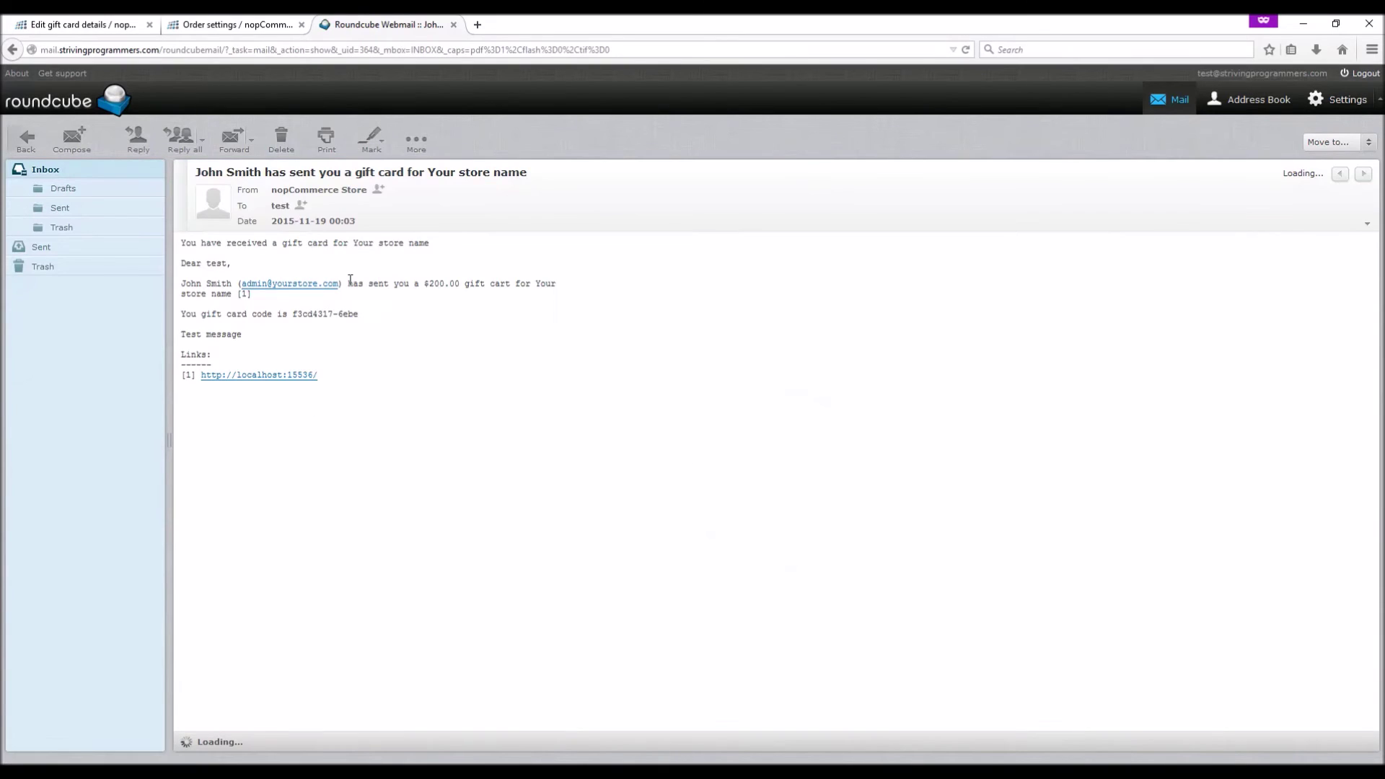
left_click_drag(366, 314, 293, 317)
key("ctrl+c")
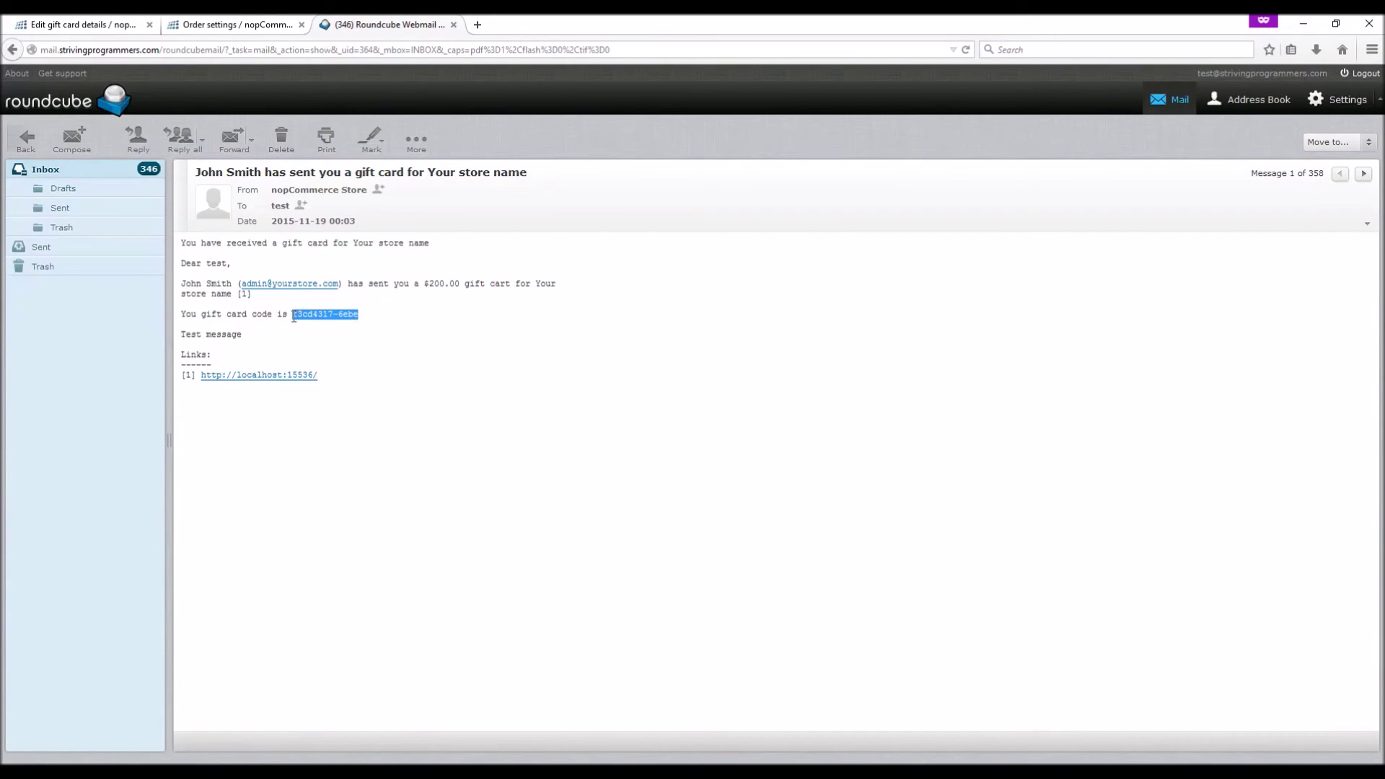
left_click(78, 21)
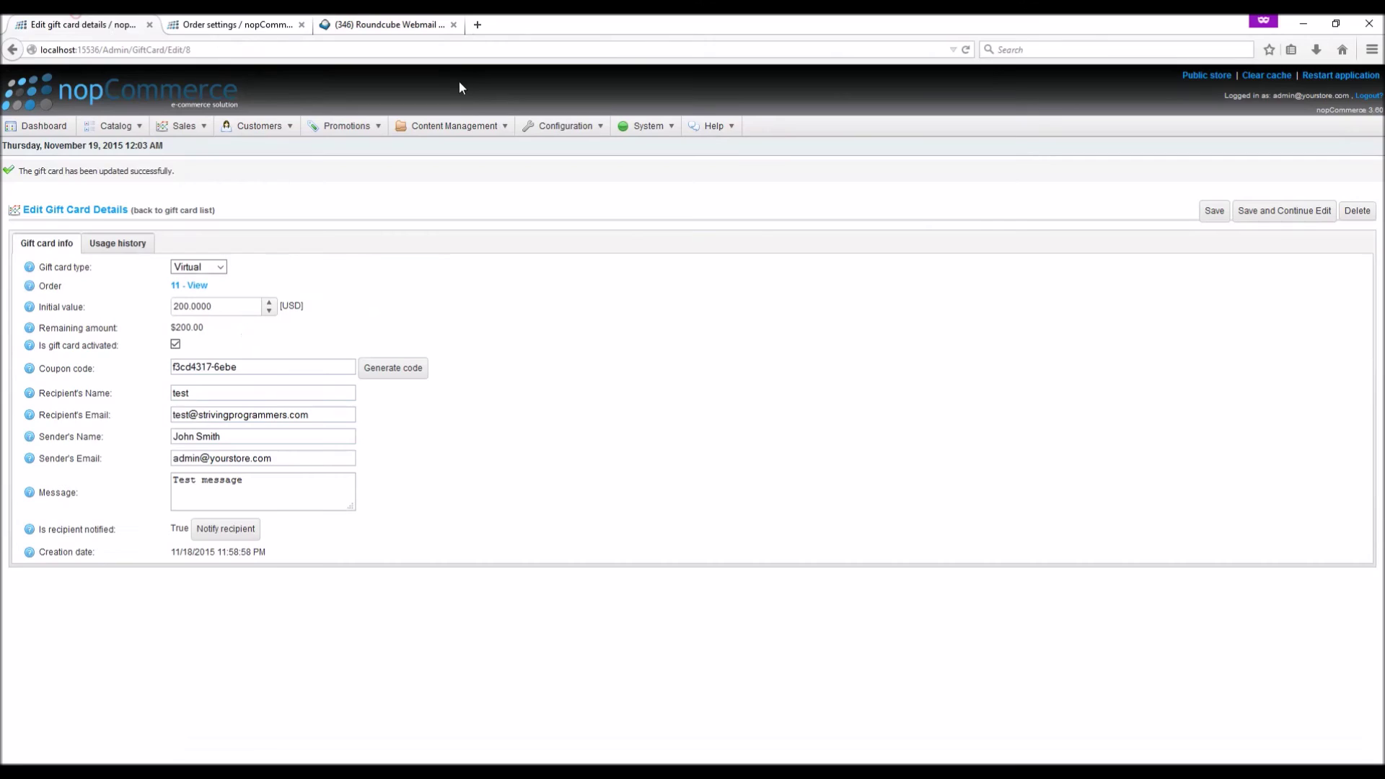
left_click(1207, 74)
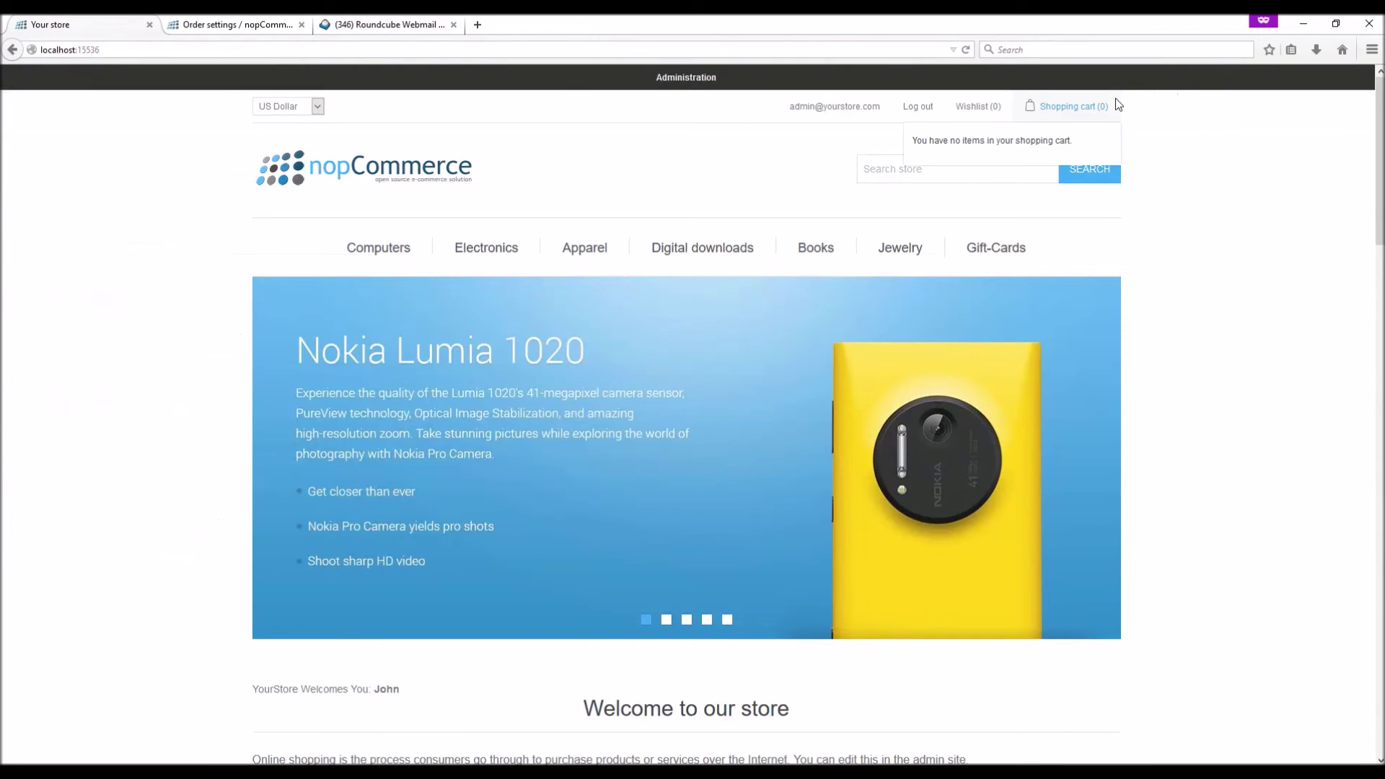
Add the $100 Motorola phone to the cart and apply the copied gift card code
mouse_move(374, 263)
scroll(223, 443, "down", 15)
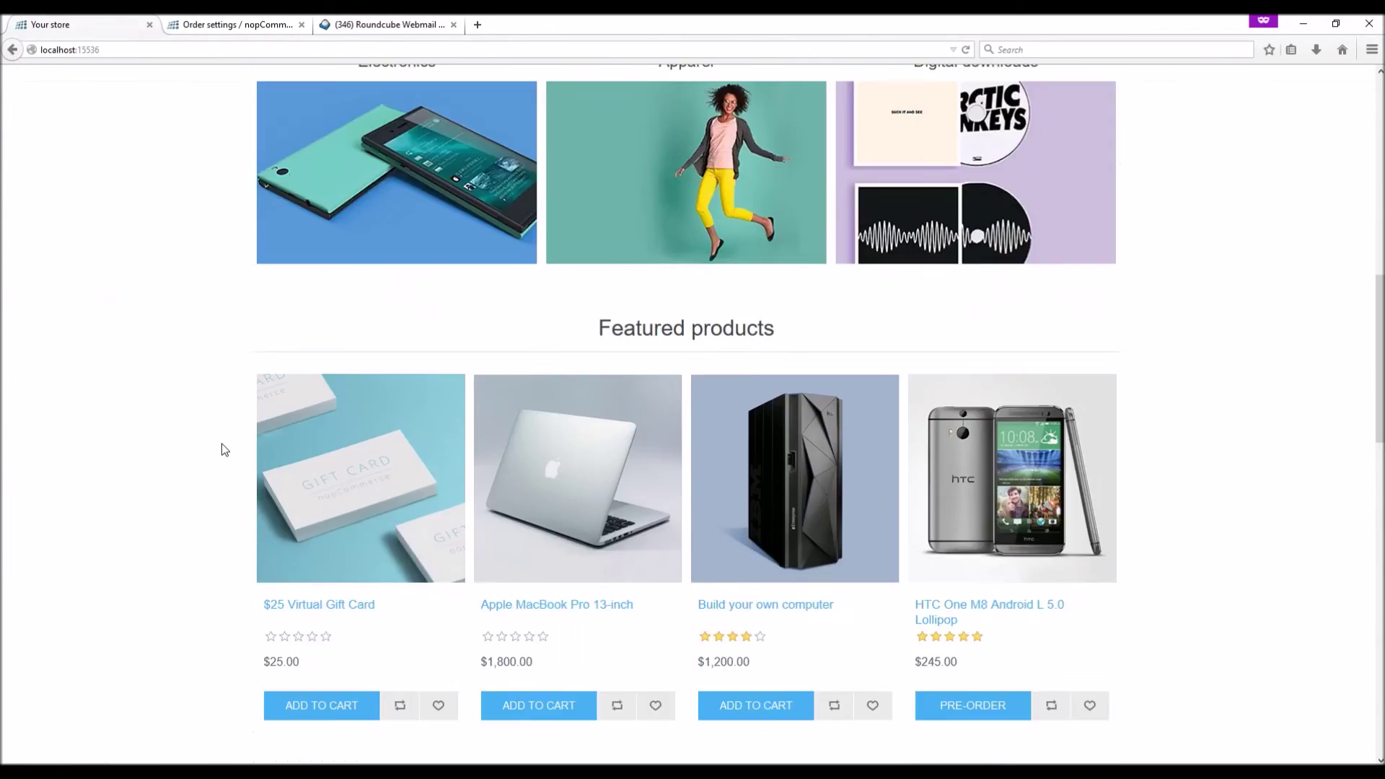
left_click(340, 475)
scroll(772, 476, "down", 5)
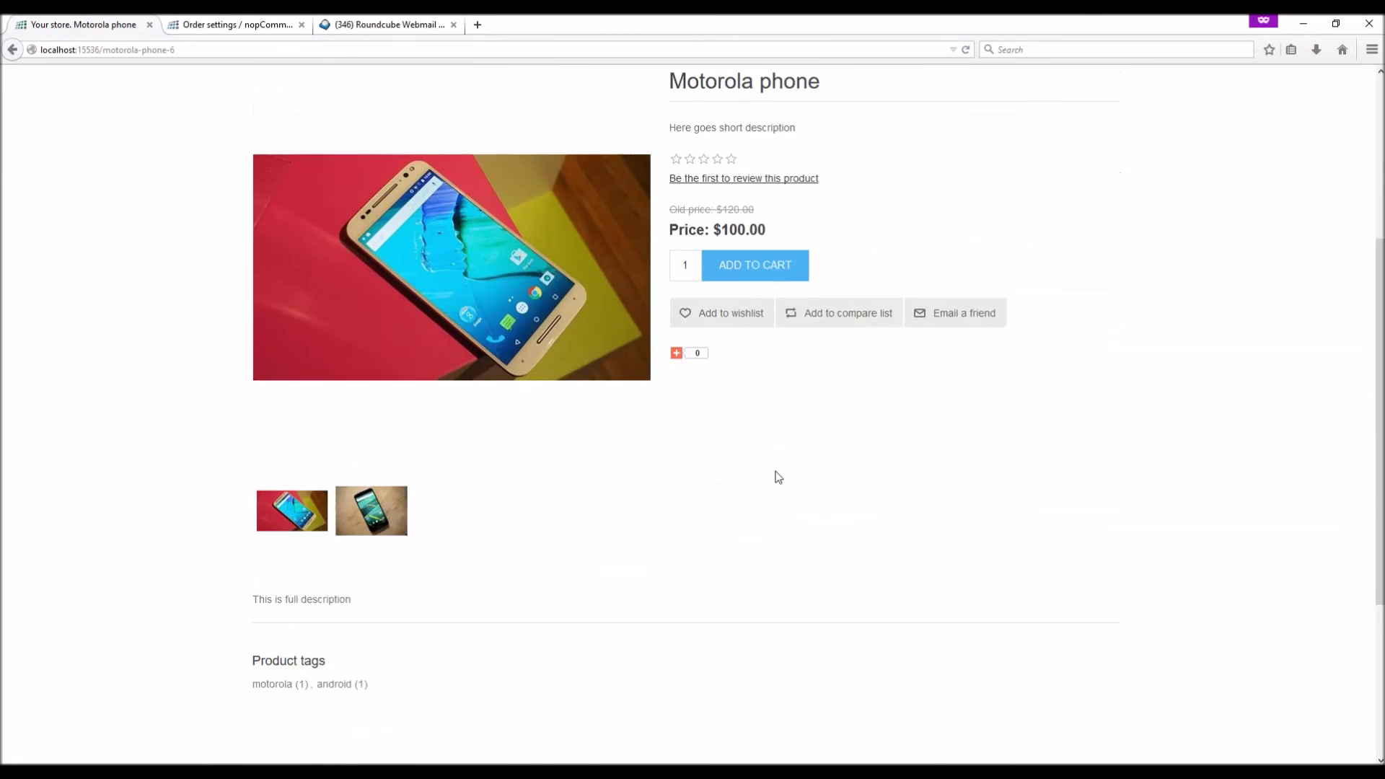
left_click(746, 235)
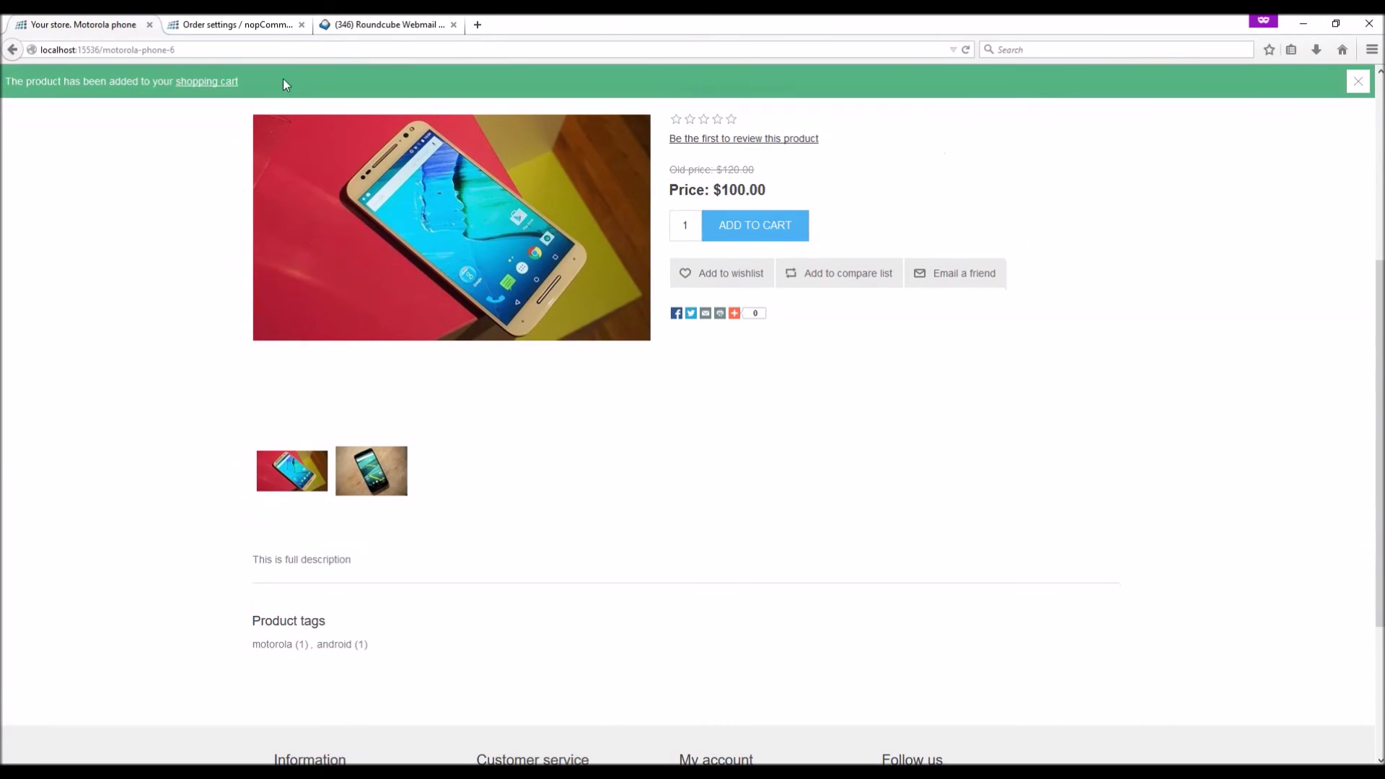
left_click(214, 77)
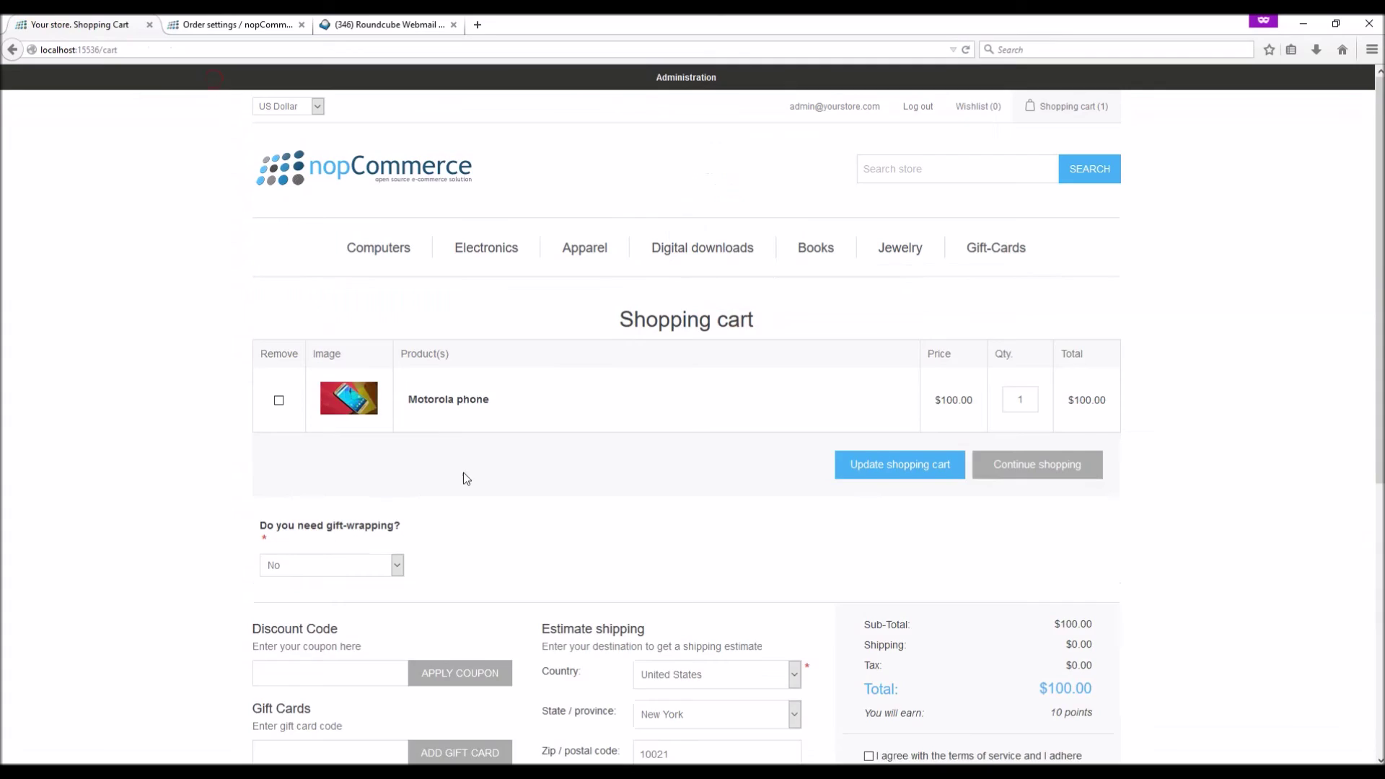
scroll(447, 454, "down", 6)
key("ctrl+v")
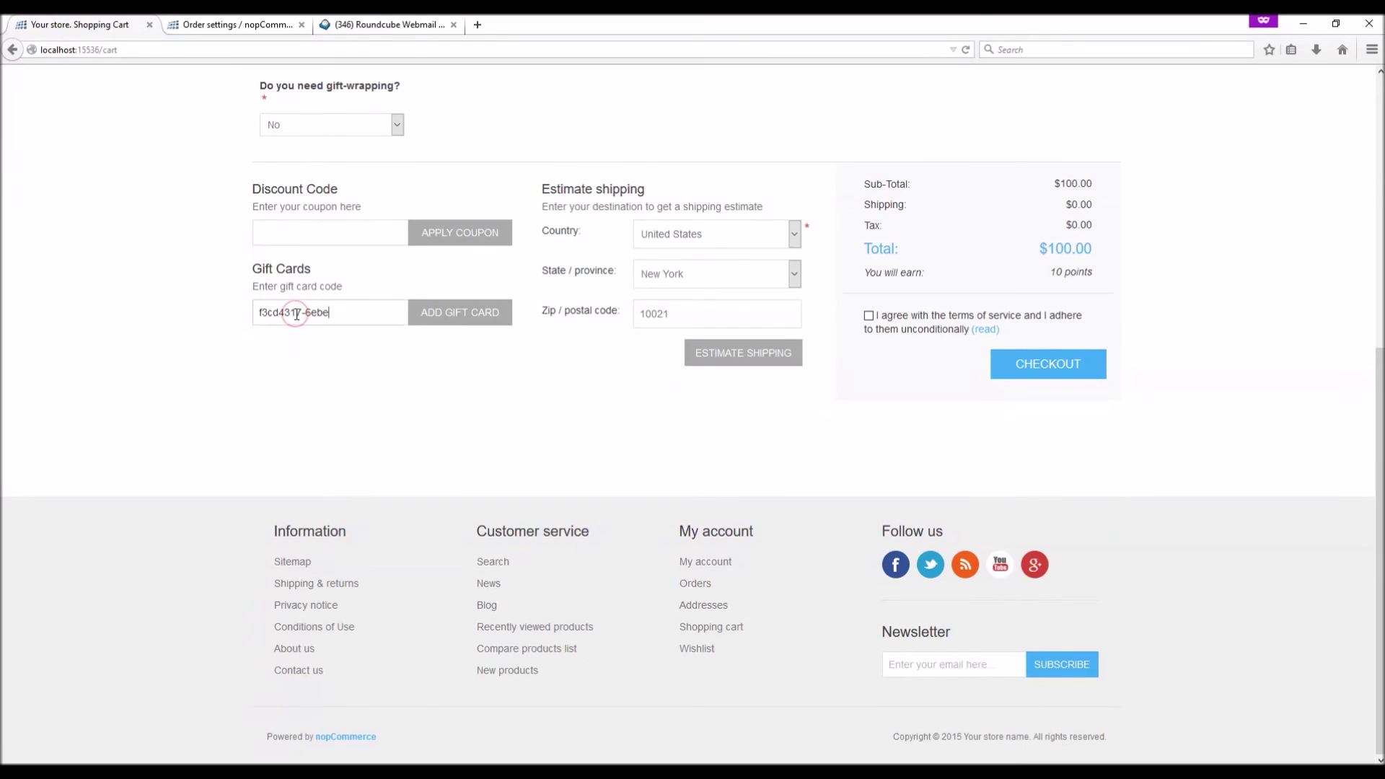
scroll(375, 416, "up", 2)
scroll(375, 416, "up", 2)
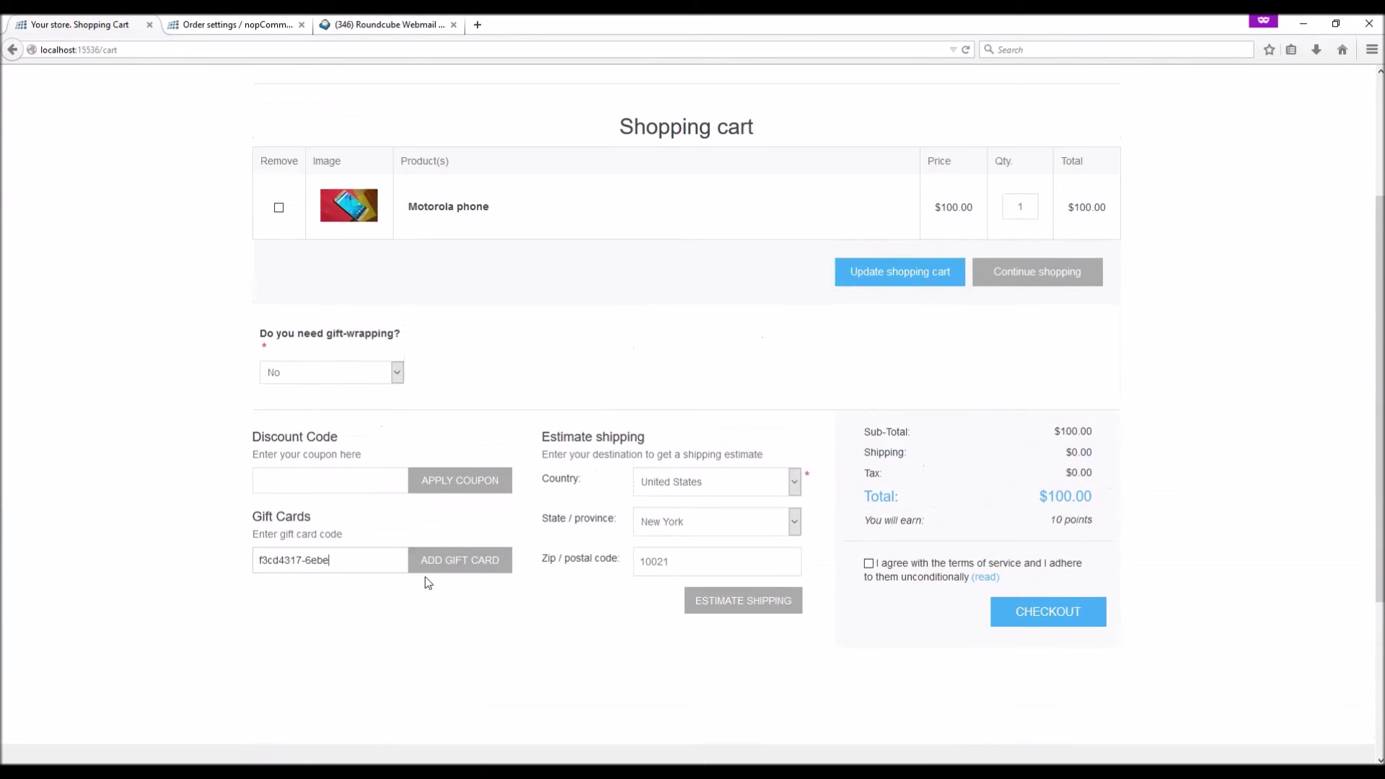
left_click(436, 564)
Accept terms and check out with the saved addresses and Ground shipping, placing the gift-card-paid order
scroll(437, 567, "down", 5)
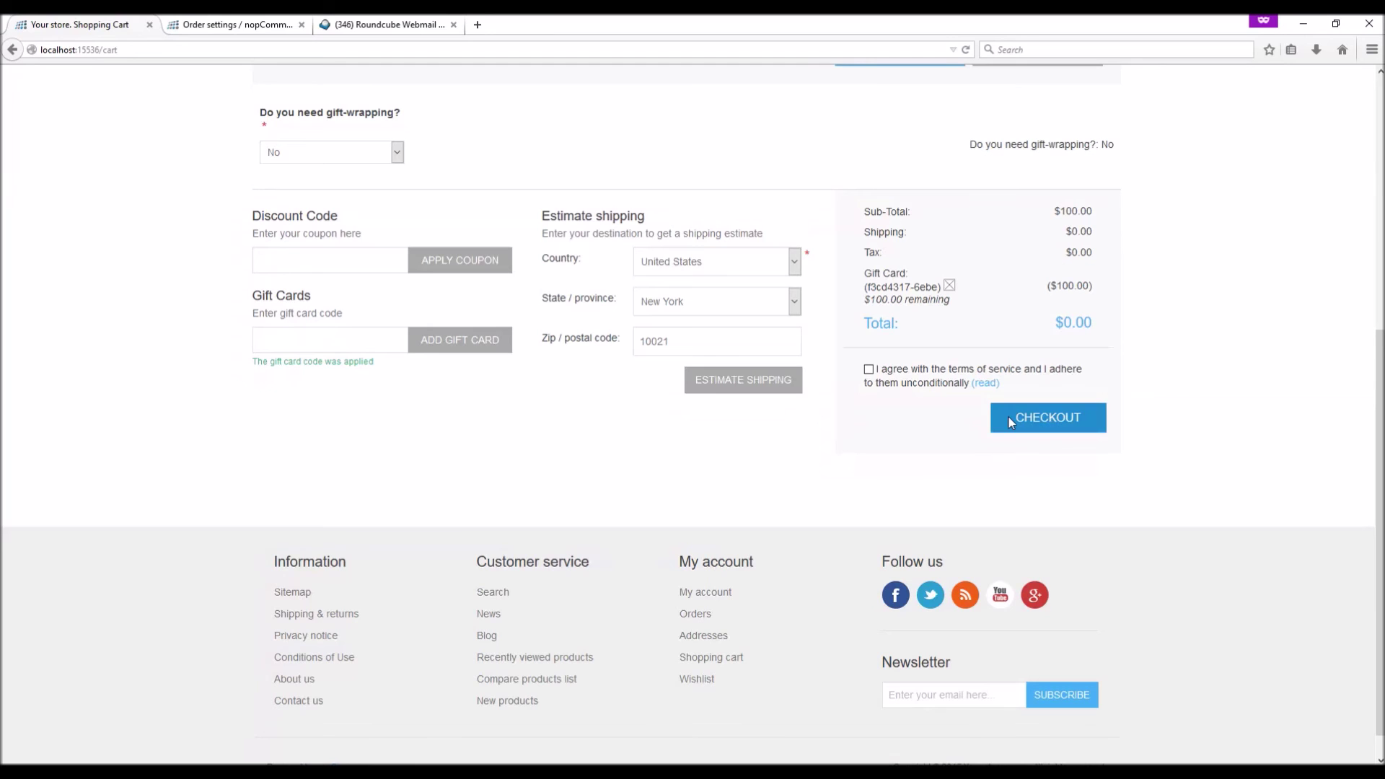
left_click(868, 369)
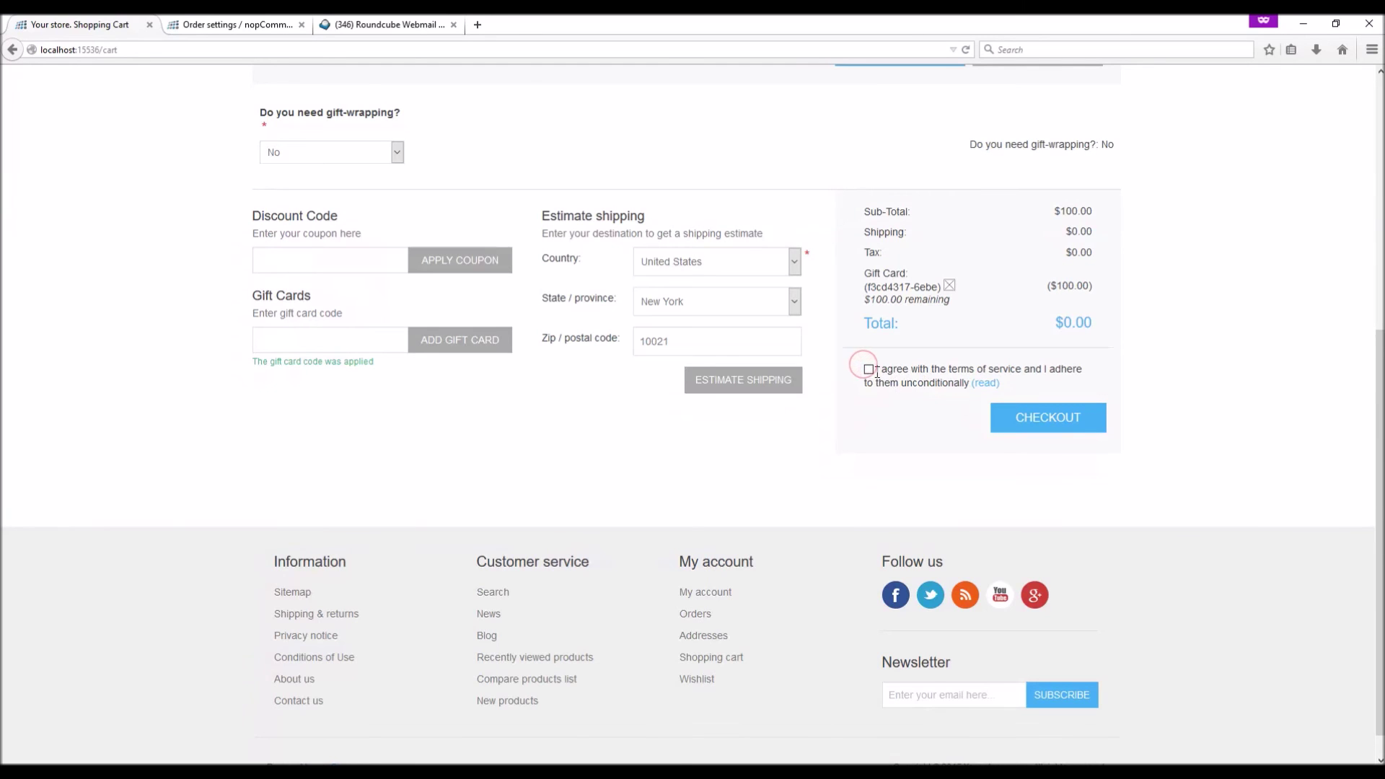
left_click(1028, 418)
scroll(625, 321, "down", 2)
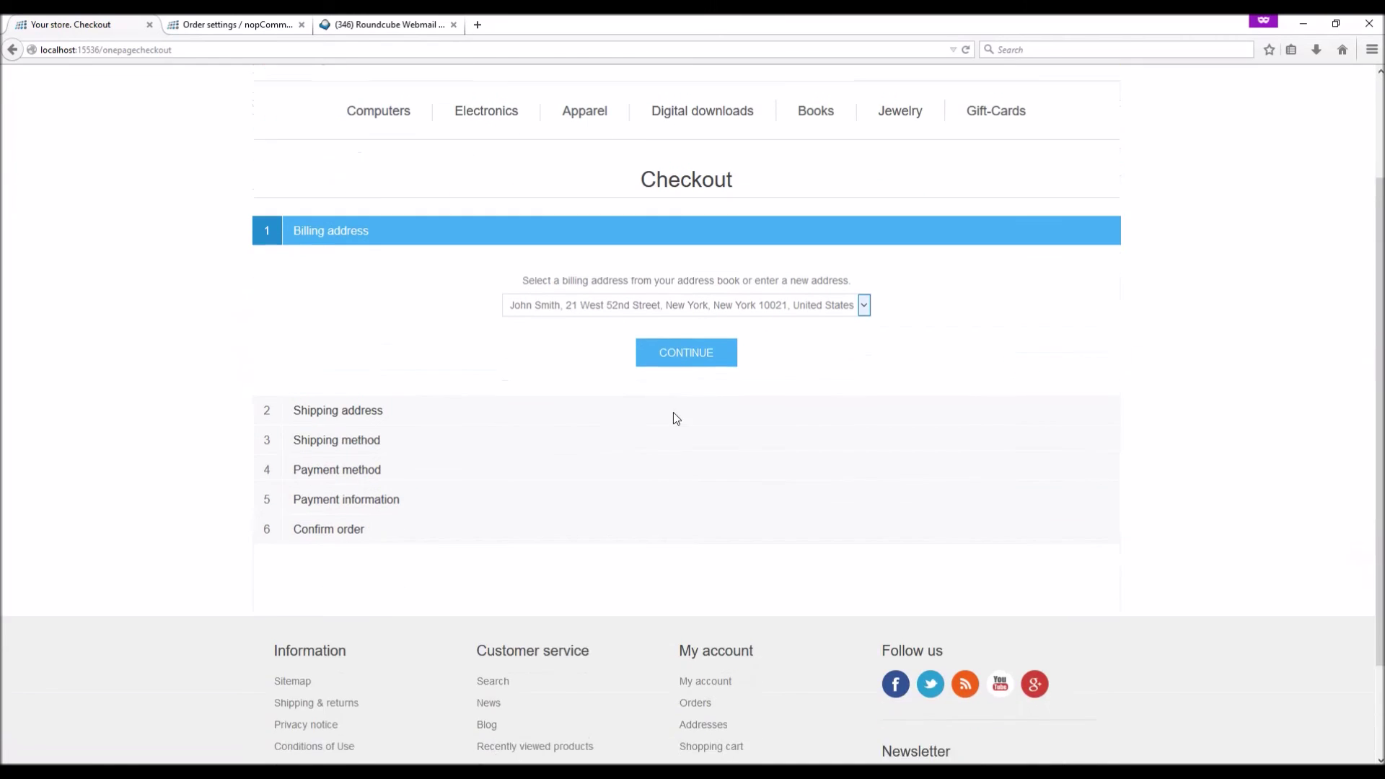
left_click(680, 333)
left_click(696, 431)
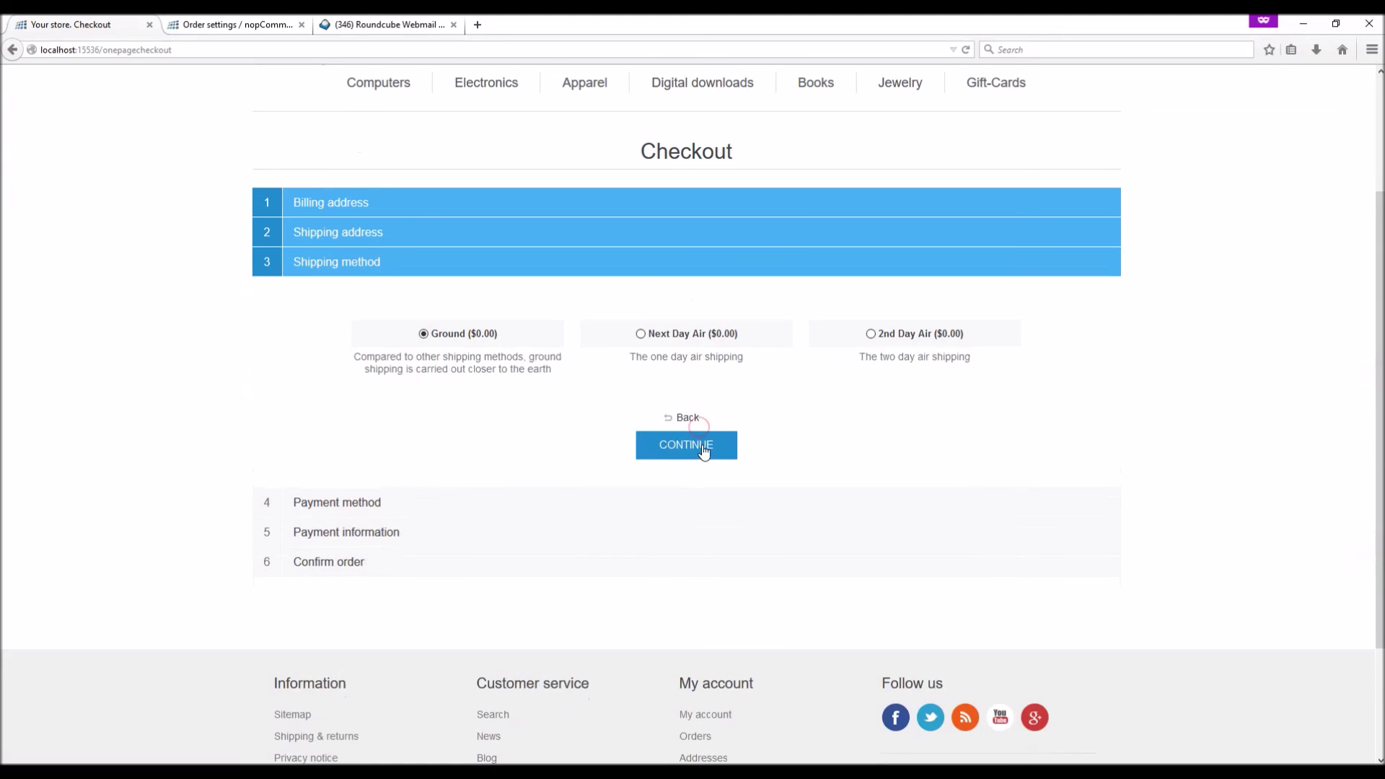
left_click(701, 444)
scroll(714, 548, "down", 3)
scroll(716, 594, "down", 5)
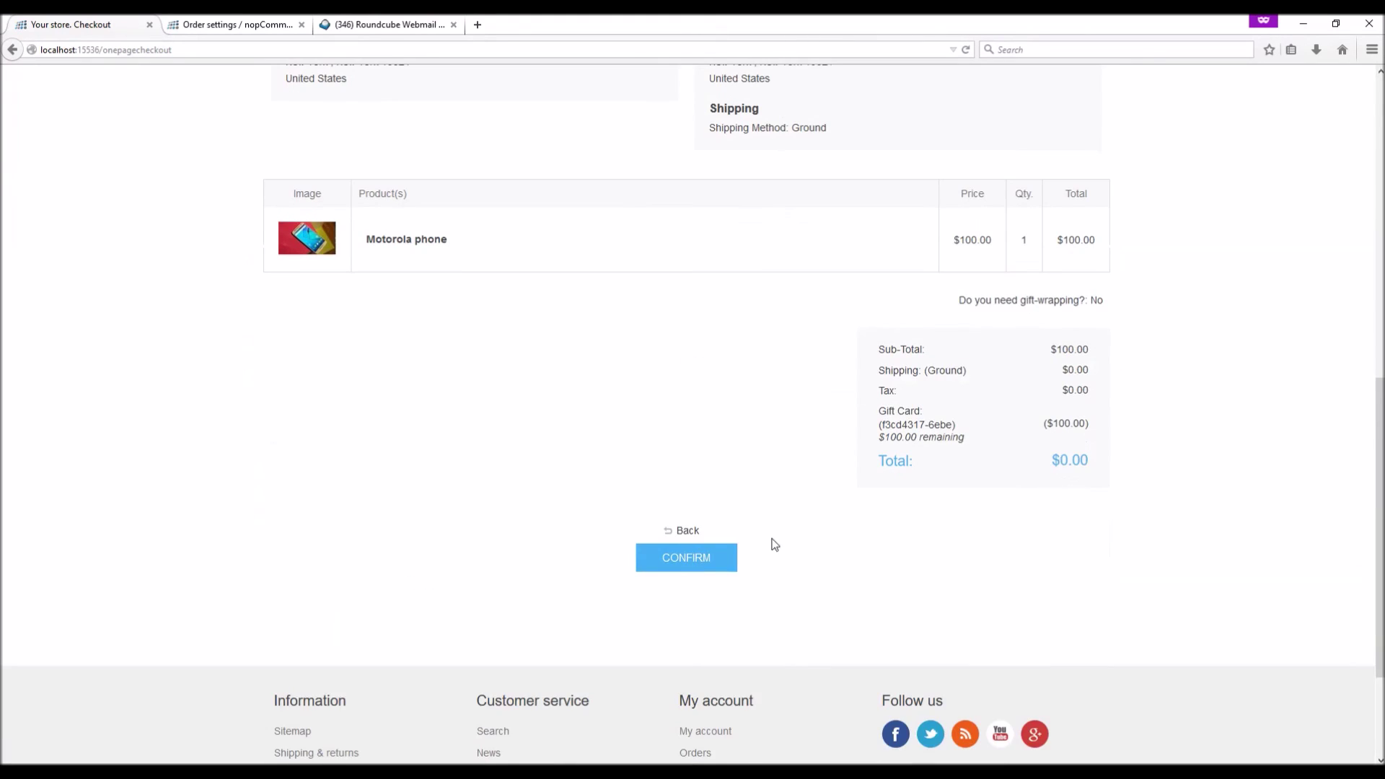
left_click(699, 561)
left_click(672, 501)
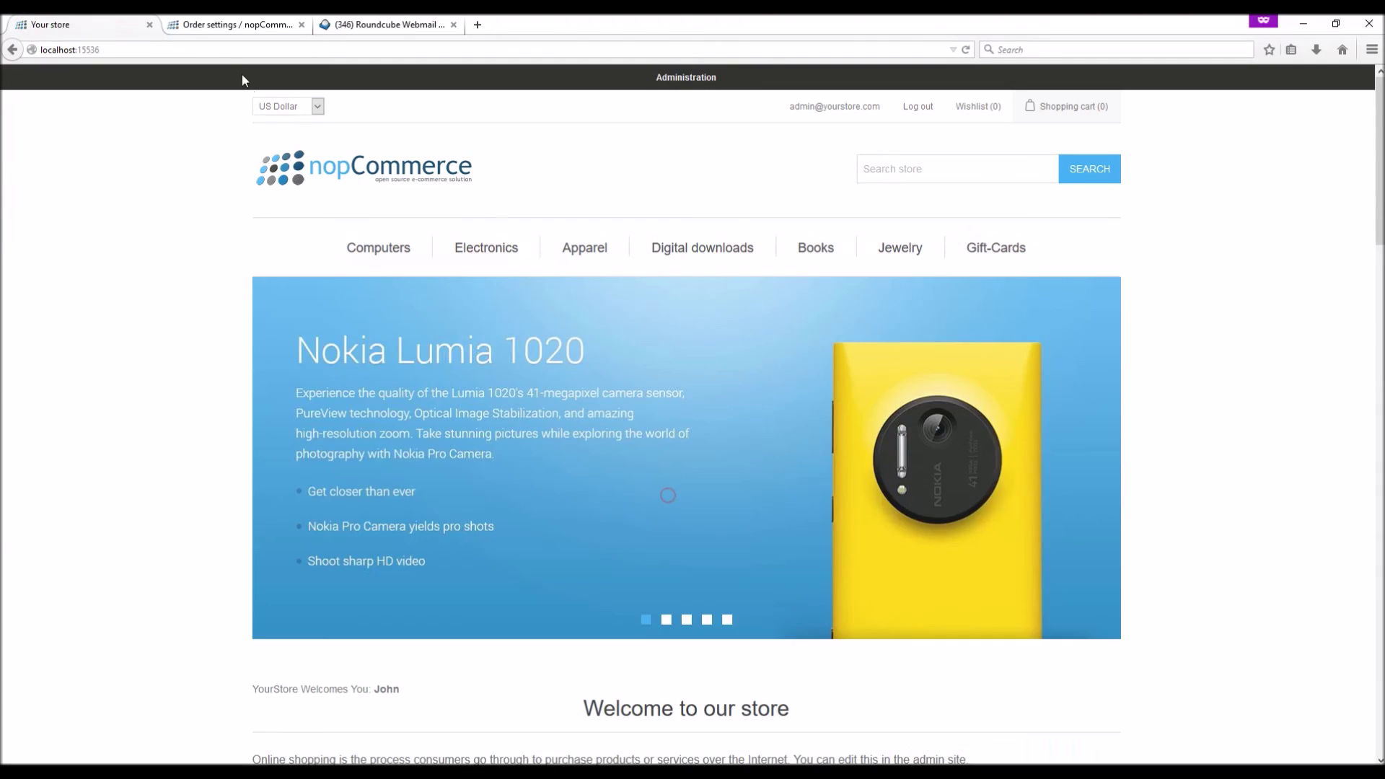
left_click(213, 25)
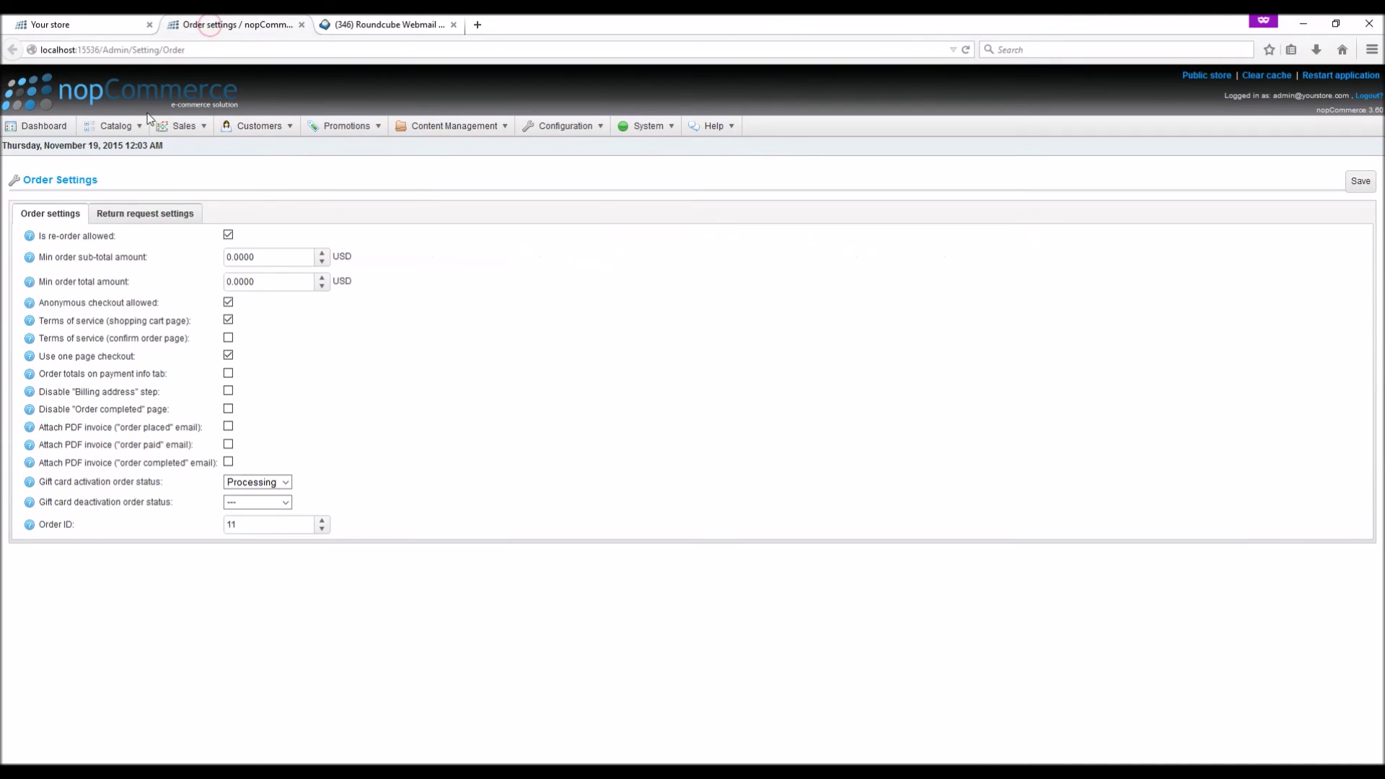
Open the $200 gift card's edit page and review its usage history: $100.00 used on order 12
mouse_move(120, 130)
mouse_move(180, 128)
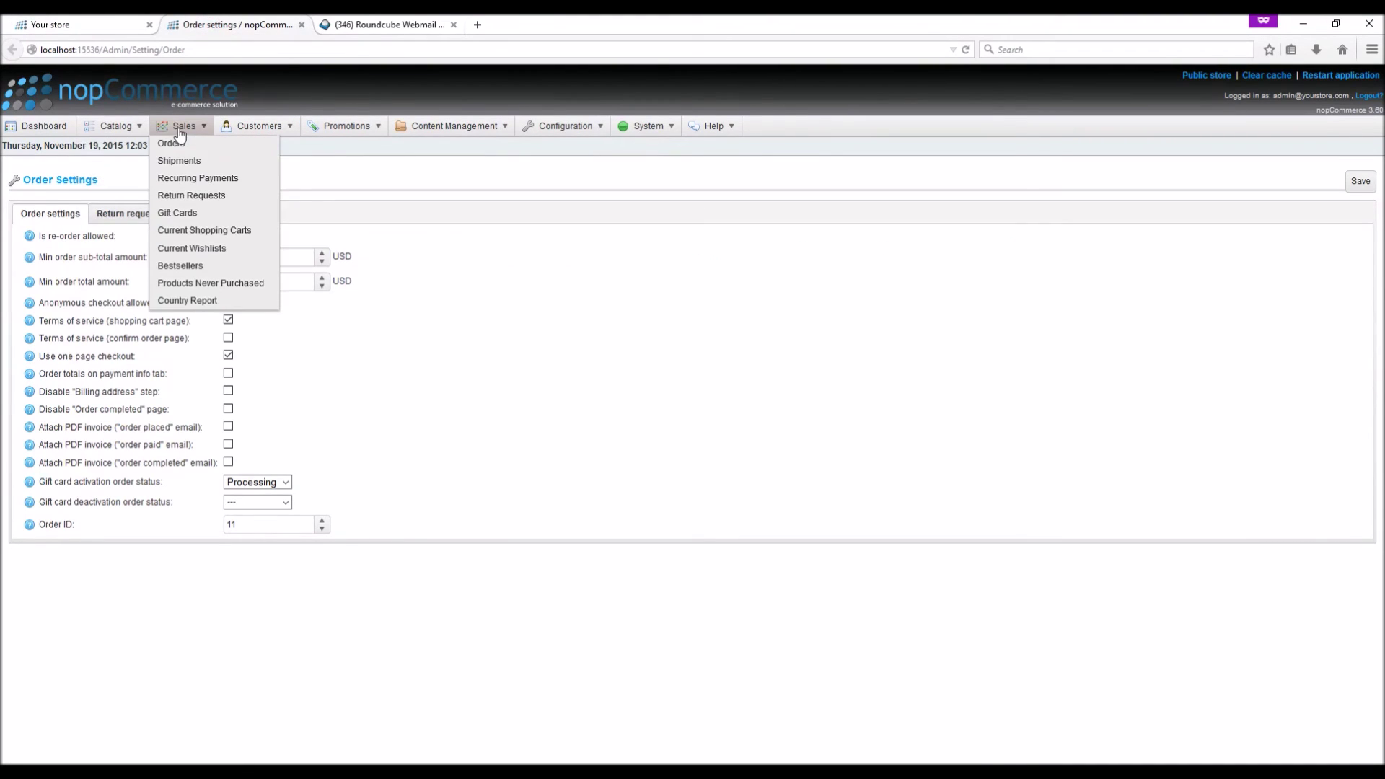
left_click(189, 212)
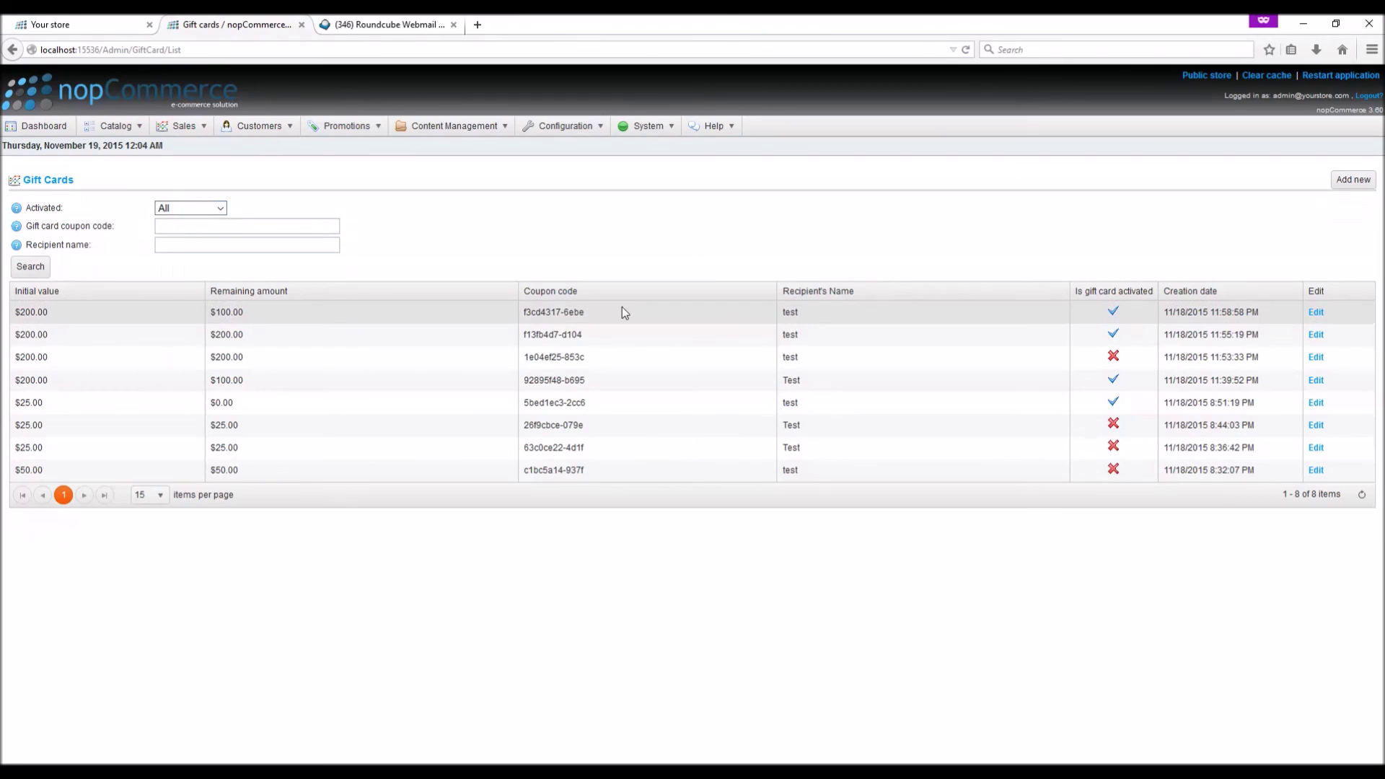
left_click(1317, 313)
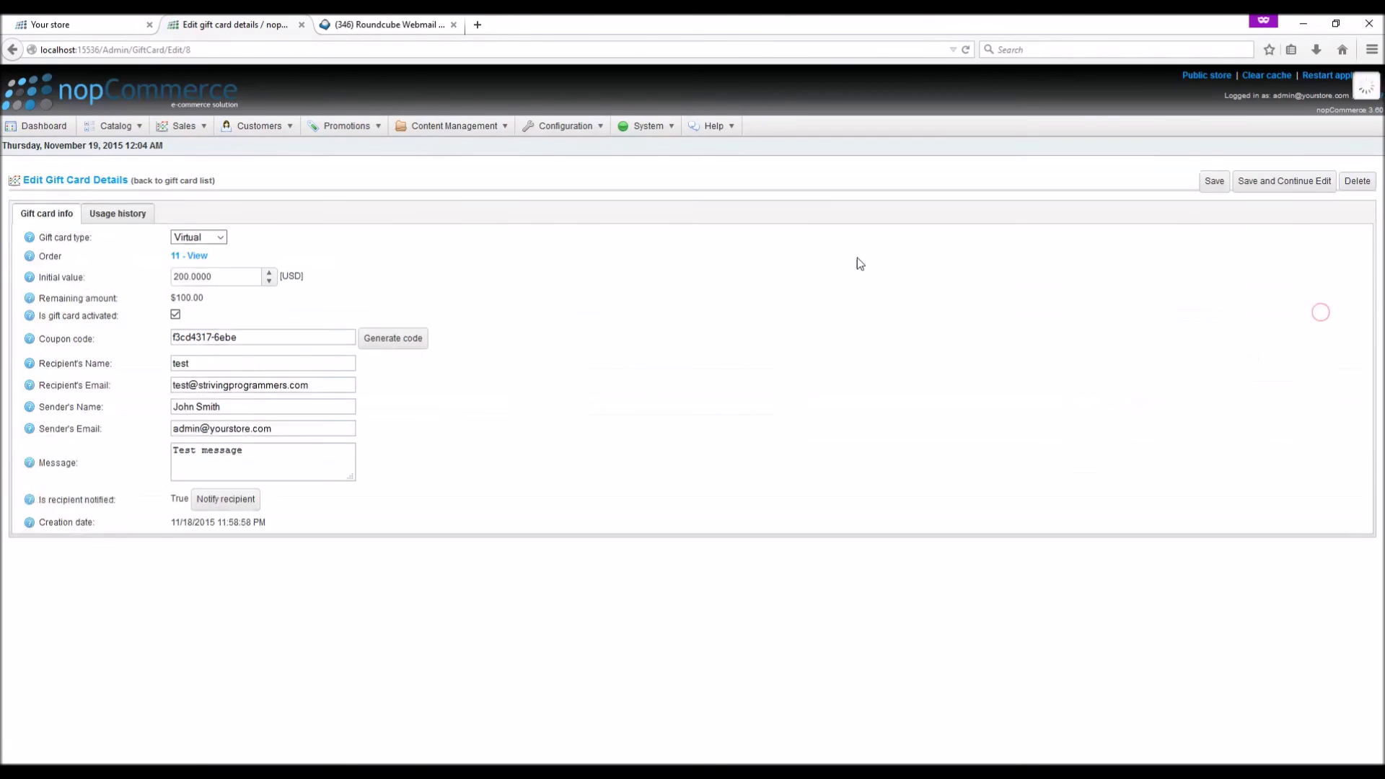
left_click(117, 213)
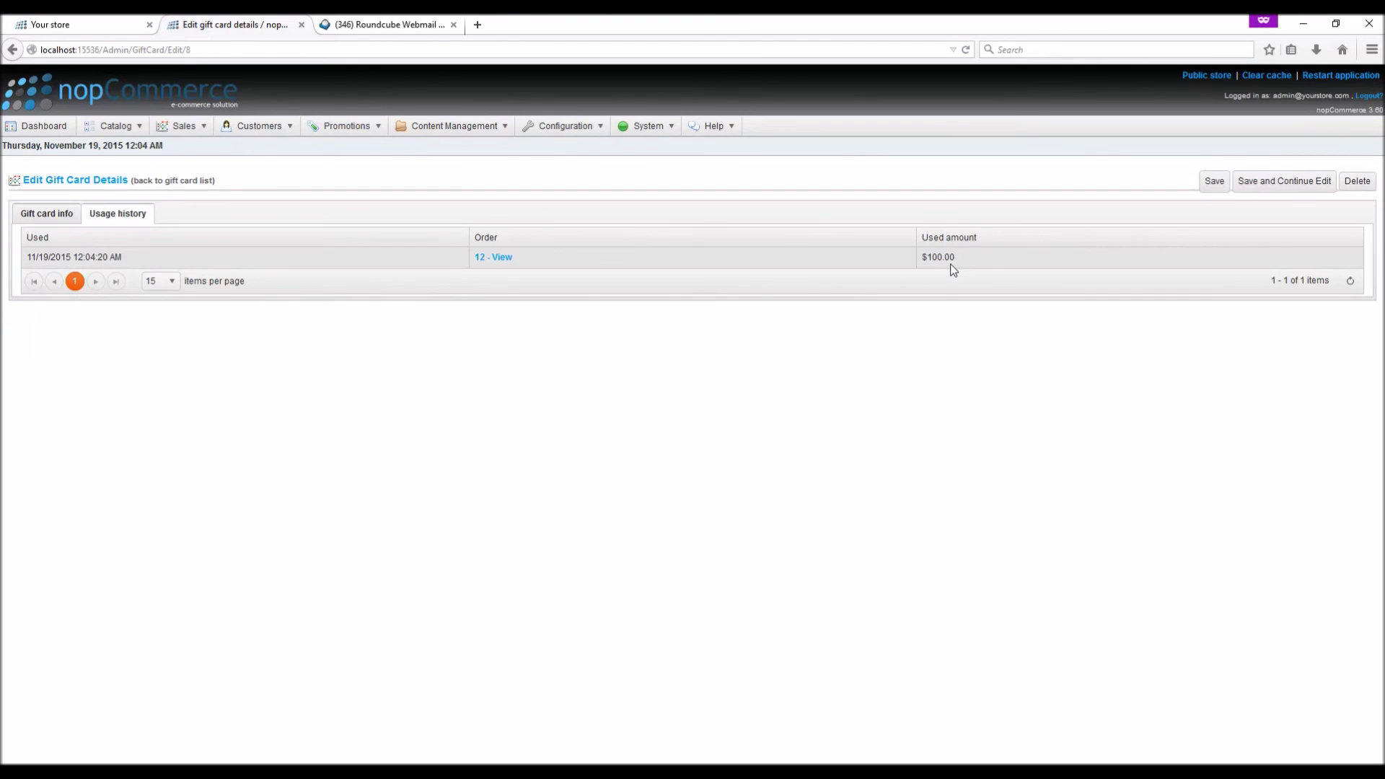
left_click(33, 212)
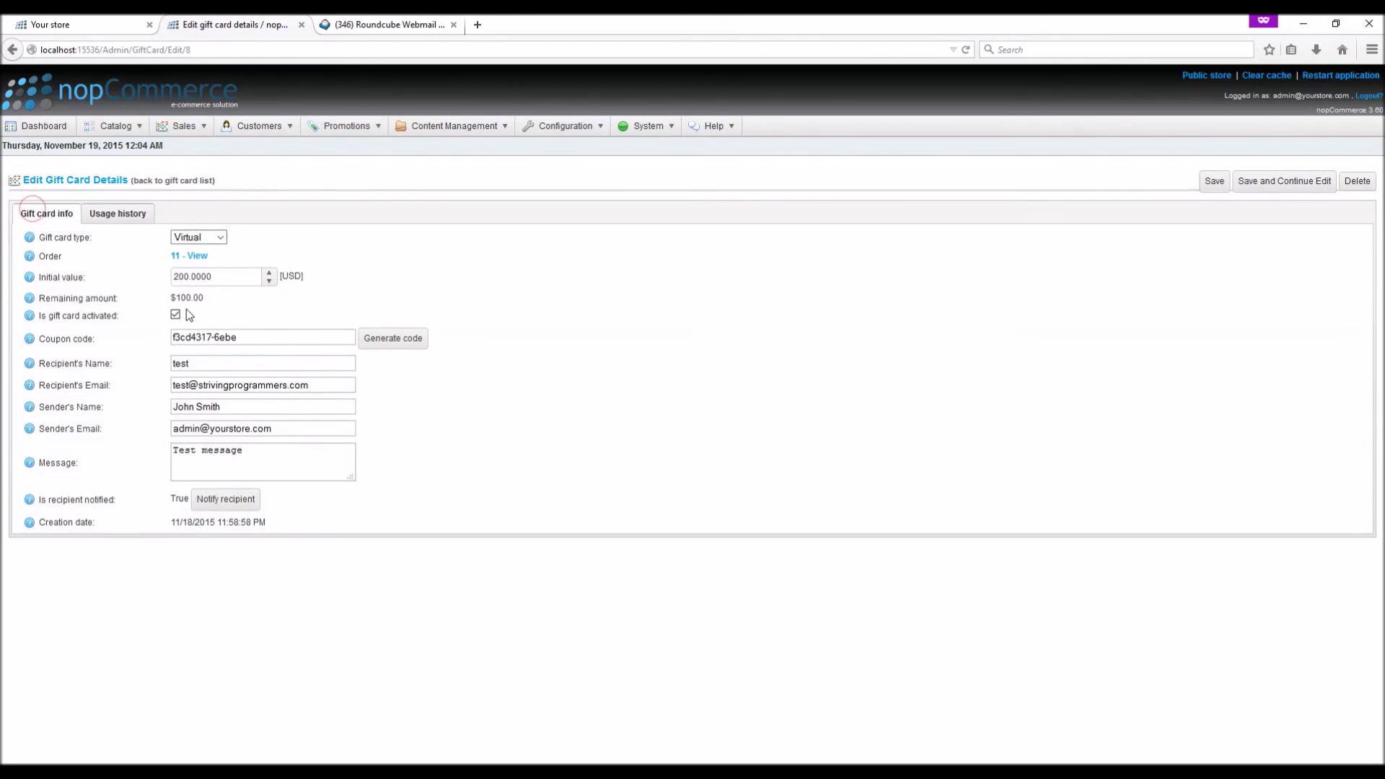